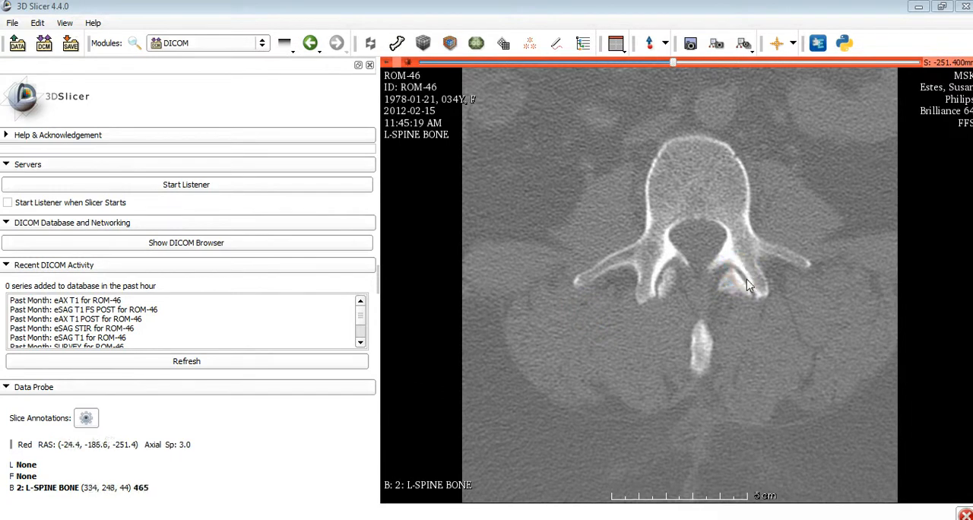
Open the Editor module and create a label map for the 2: L-SPINE BONE volume
left_click(756, 300)
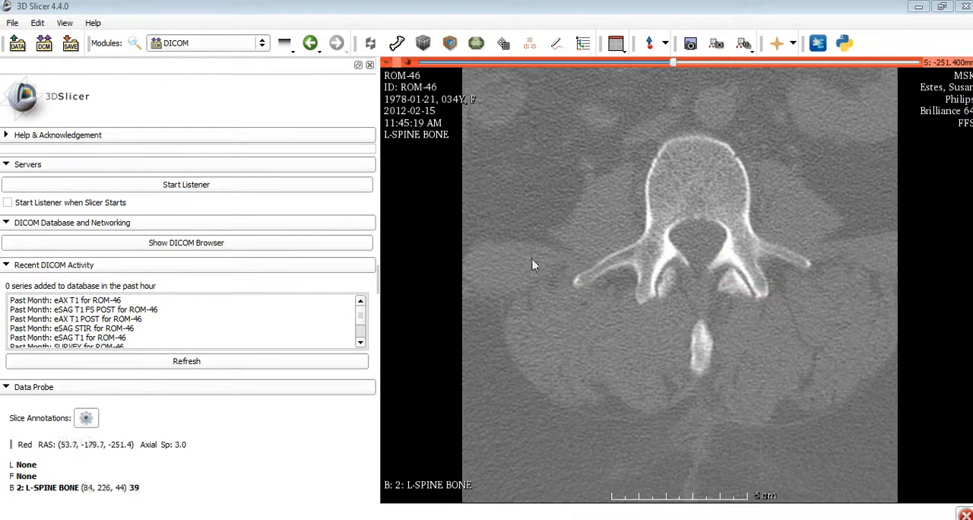
left_click(555, 43)
left_click(468, 309)
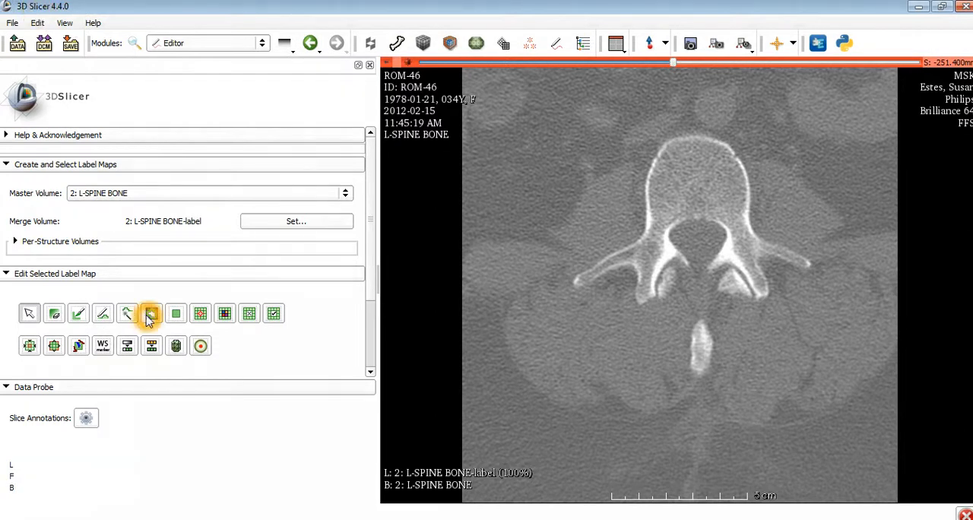
scroll(147, 321, "down", 2)
scroll(177, 393, "up", 2)
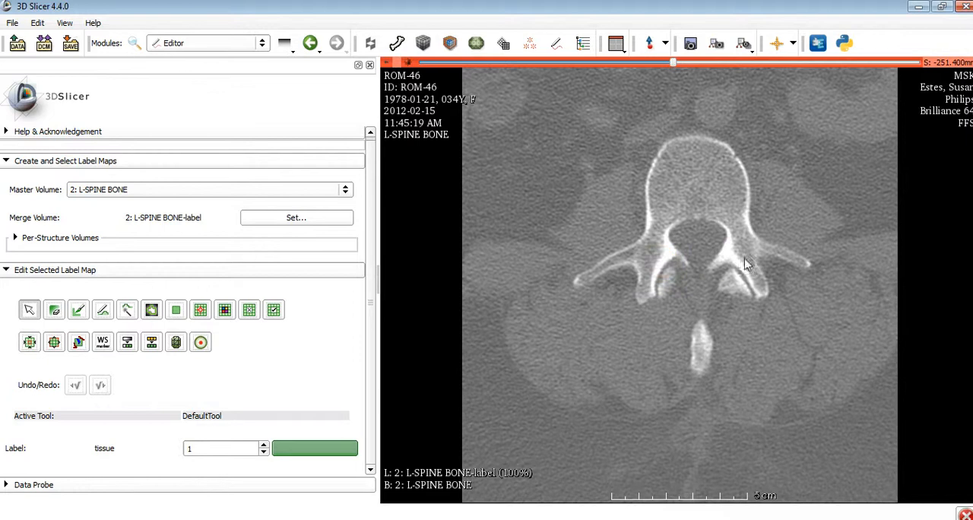
Enlarge and centre the facet joint on the image's right half, and adjust the window/level so soft tissue turns black
left_click(699, 281)
left_click(530, 305)
left_click(734, 268)
left_click(676, 342)
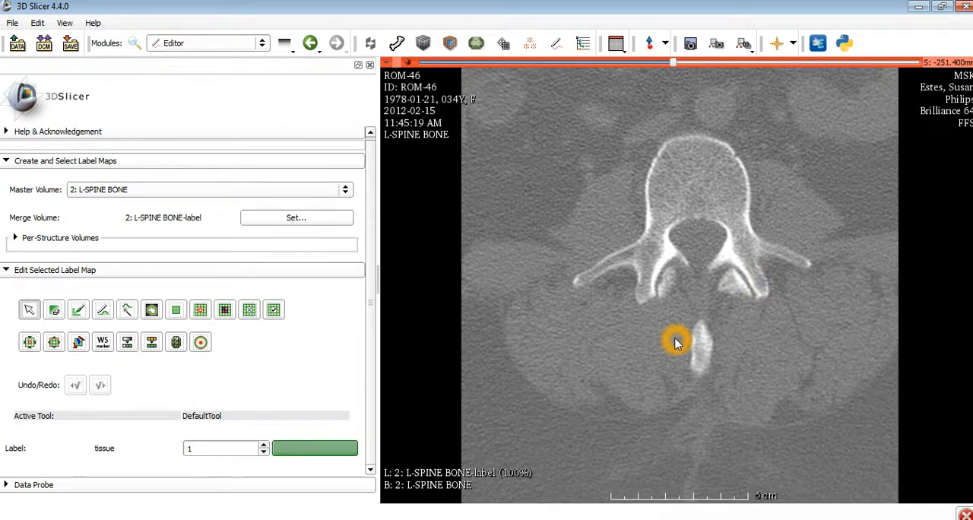
scroll(677, 341, "up", 2, "ctrl")
scroll(560, 404, "up", 2, "ctrl")
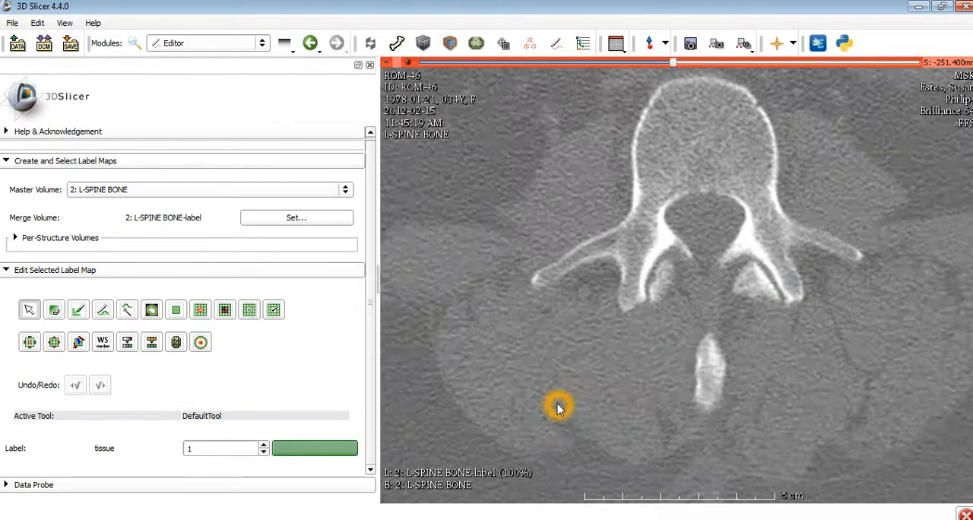
scroll(610, 421, "up", 2, "ctrl")
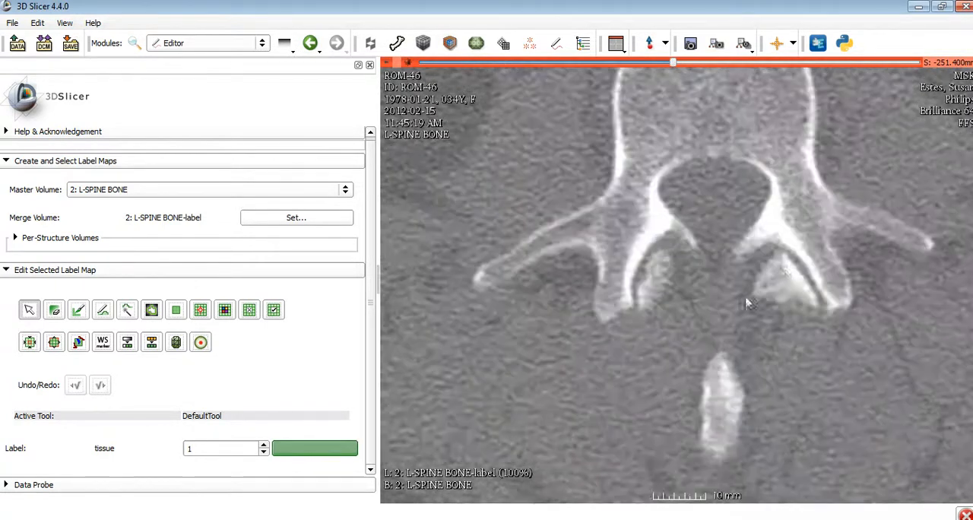
scroll(581, 409, "up", 2, "ctrl")
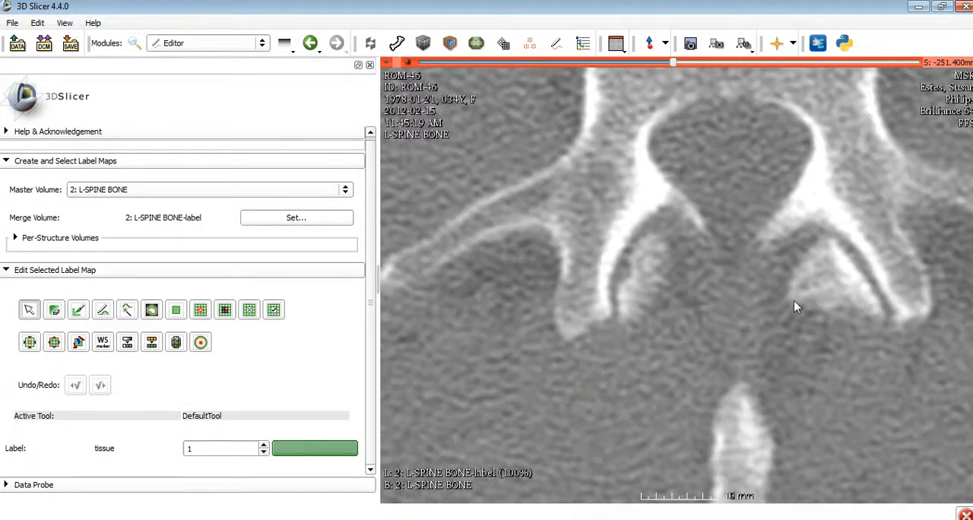
scroll(856, 306, "up", 1, "ctrl")
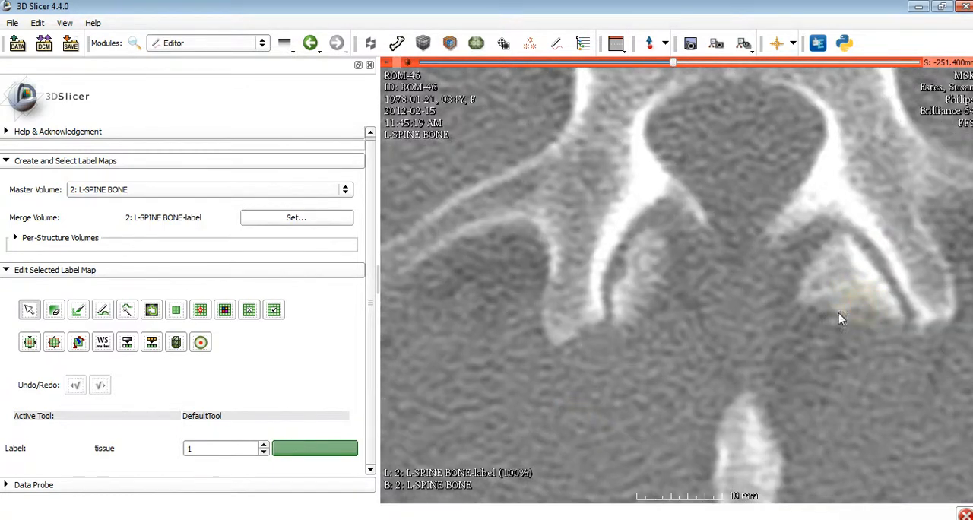
middle_click_drag(678, 332, 635, 300)
left_click_drag(752, 310, 575, 180)
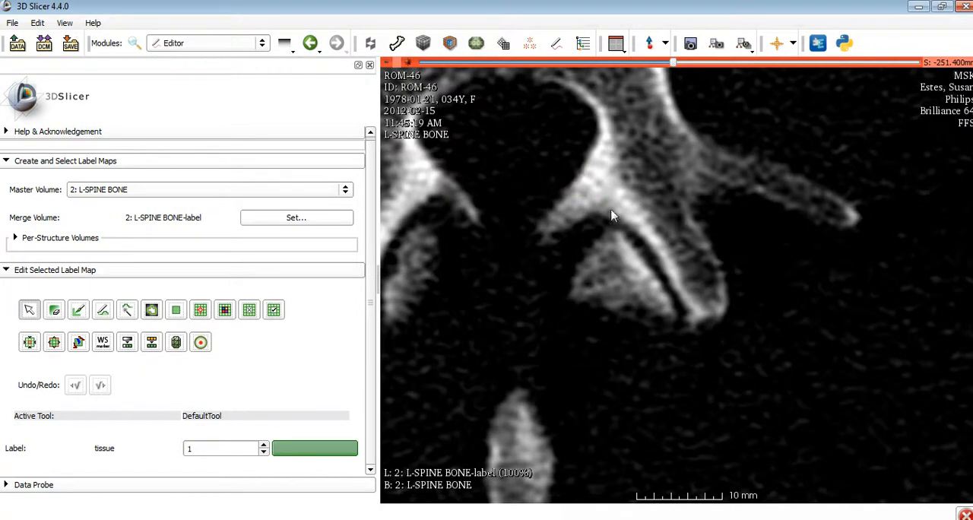
On the S -254.4 mm slice, activate the Paint effect with label 1 (tissue) and turn on Pixel Mode
scroll(647, 233, "down", 3)
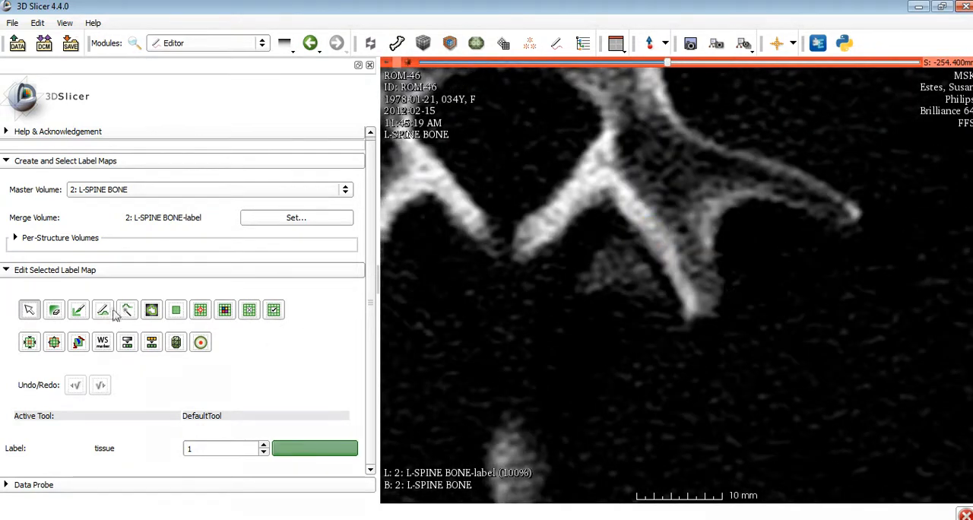
left_click(175, 282)
left_click(80, 310)
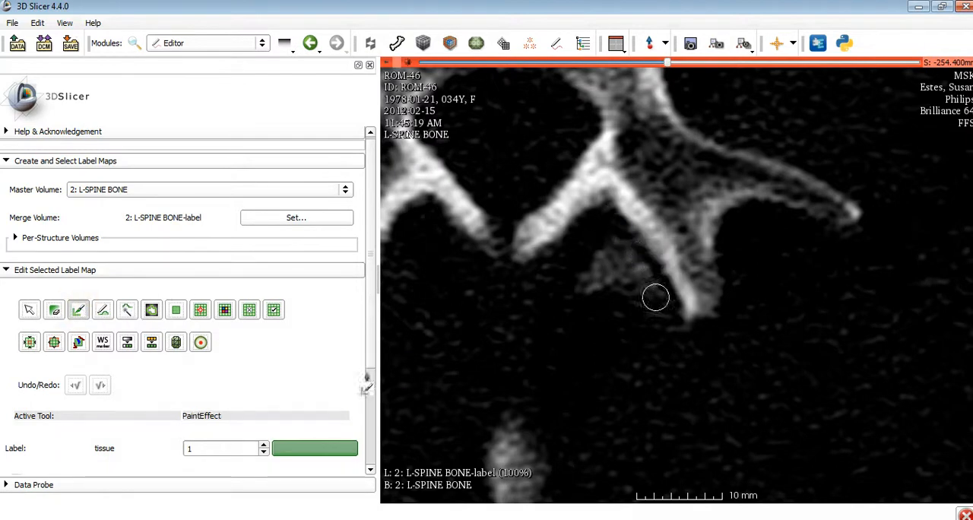
scroll(272, 388, "down", 2)
left_click(81, 227)
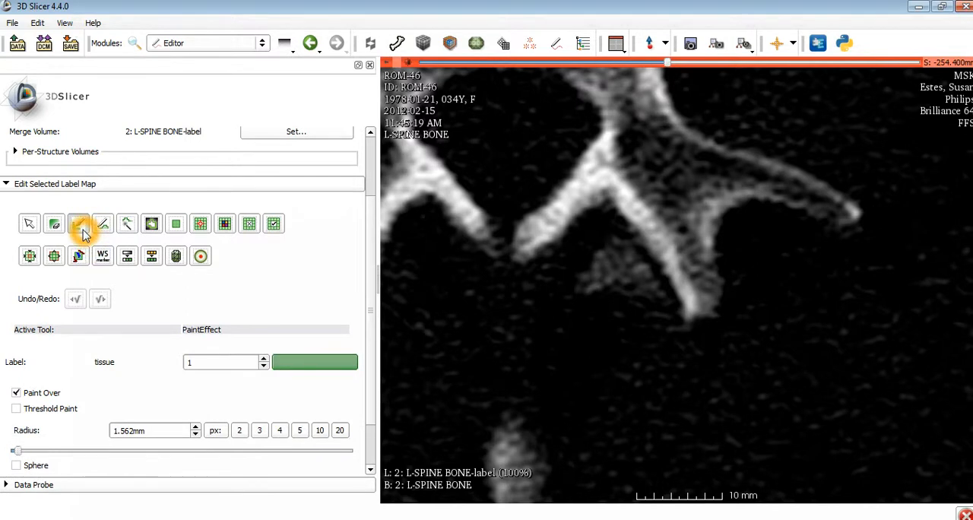
scroll(57, 399, "down", 2)
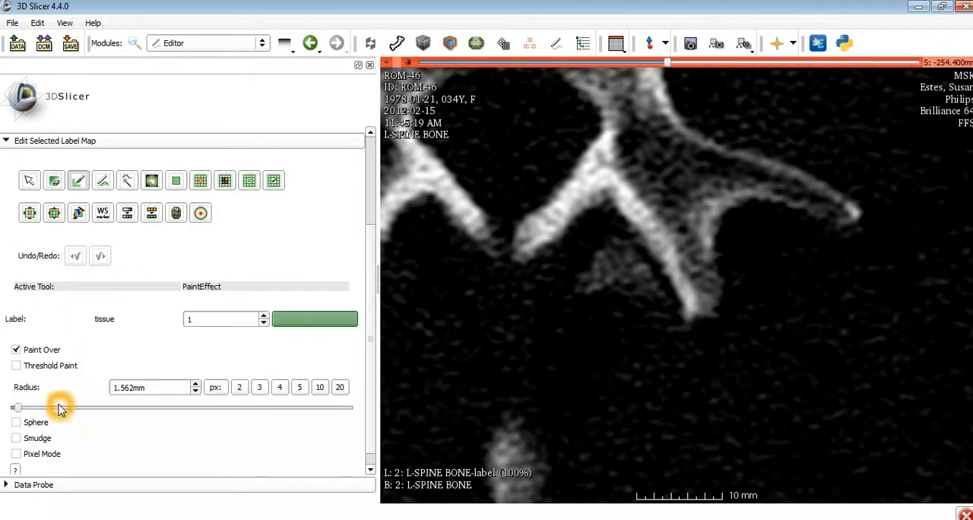
left_click(16, 437)
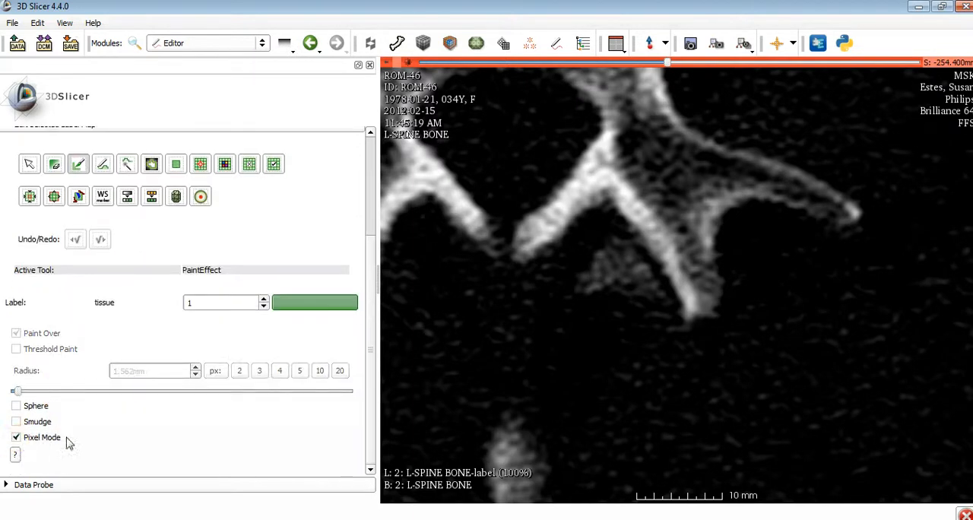
Paint a row of single-pixel points along the joint-side edge of the lateral facet on the S -254.4 mm slice
left_click(688, 318)
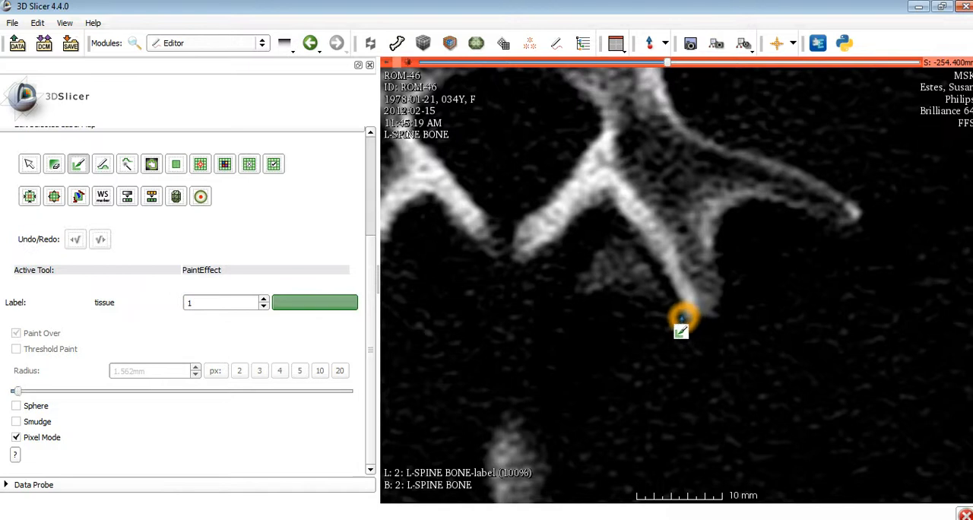
left_click(673, 291)
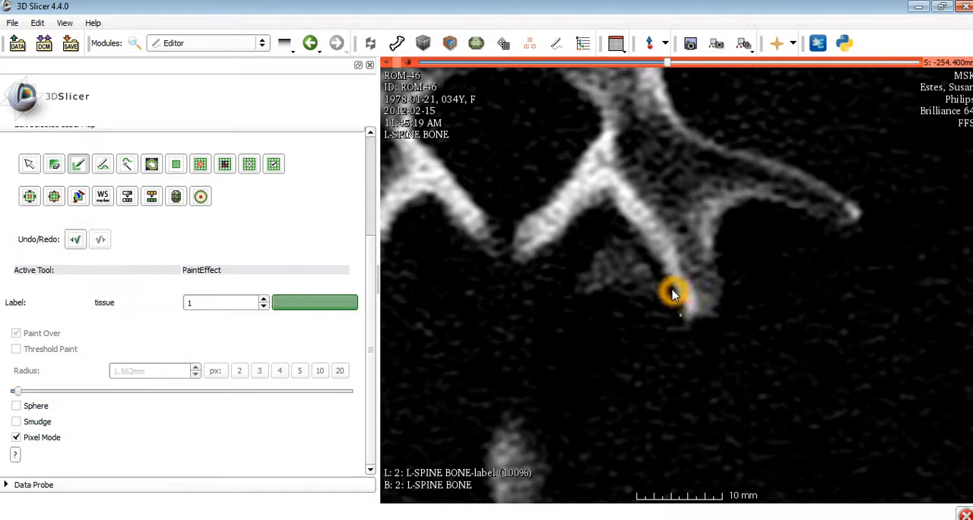
left_click(670, 283)
left_click(662, 270)
left_click(643, 244)
left_click(636, 233)
left_click(626, 220)
left_click(619, 218)
left_click(655, 272)
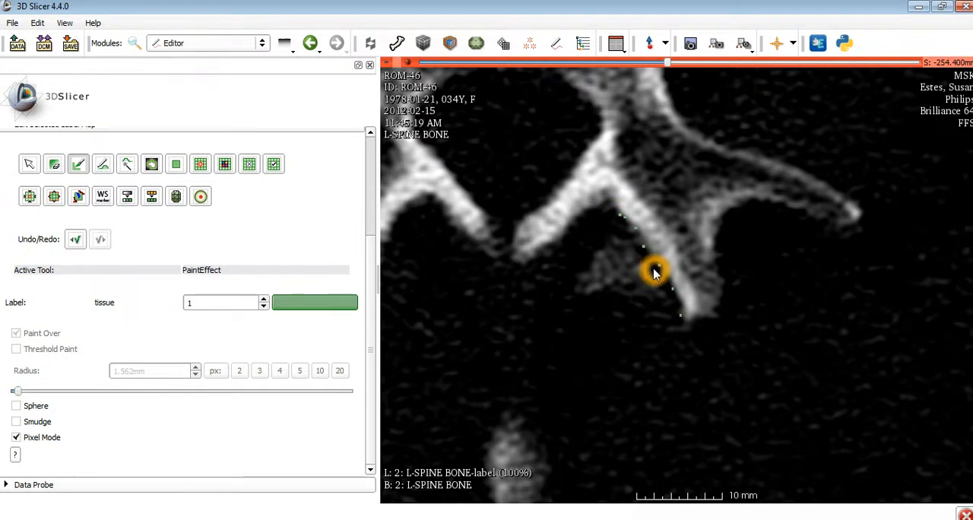
Paint single-pixel points along the lateral facet's joint edge on the S -251.4 mm slice, from its posterior to its anterior end
scroll(652, 271, "up", 2)
left_click(687, 319)
left_click(687, 317)
left_click(687, 318)
left_click(688, 317)
left_click(688, 320)
left_click(687, 316)
left_click(674, 296)
left_click(666, 282)
left_click(664, 279)
left_click(666, 276)
left_click(659, 271)
left_click(654, 258)
left_click(652, 256)
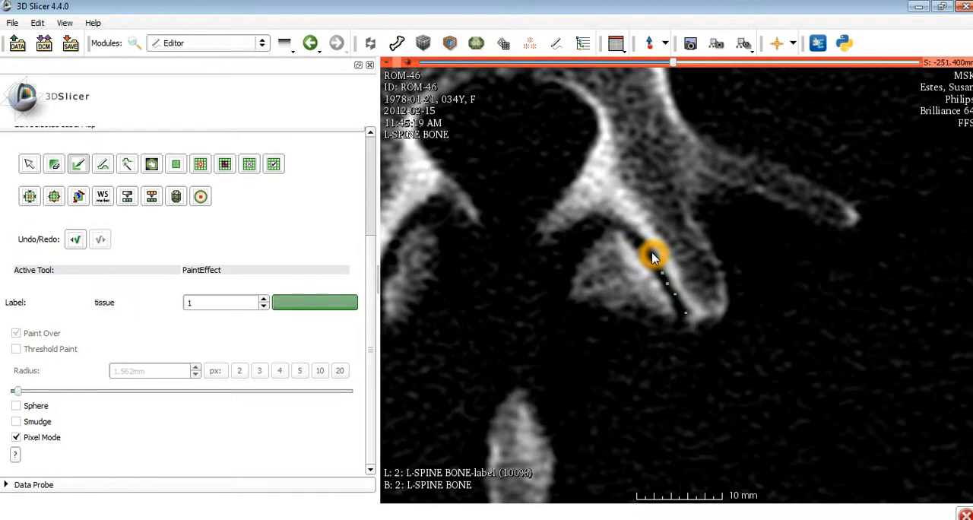
left_click(653, 255)
left_click(643, 244)
left_click(641, 241)
left_click(628, 231)
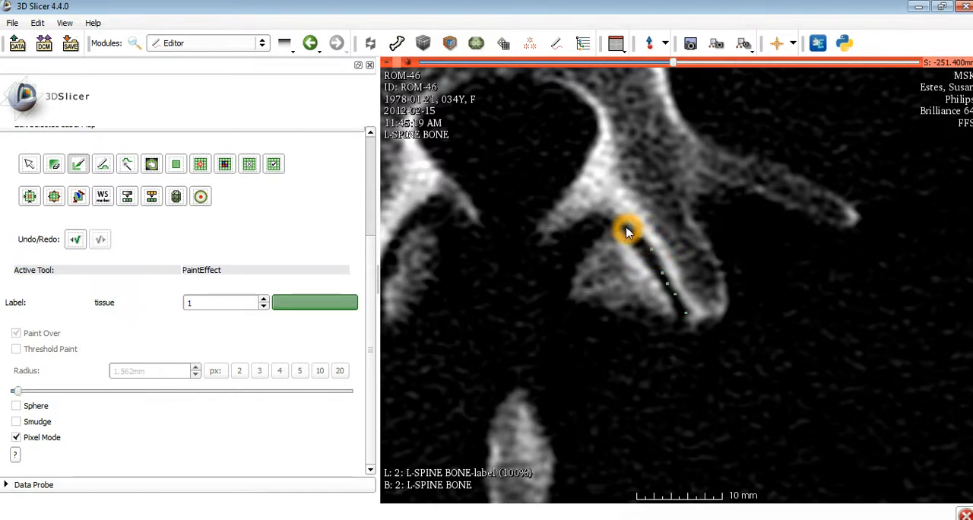
left_click(611, 223)
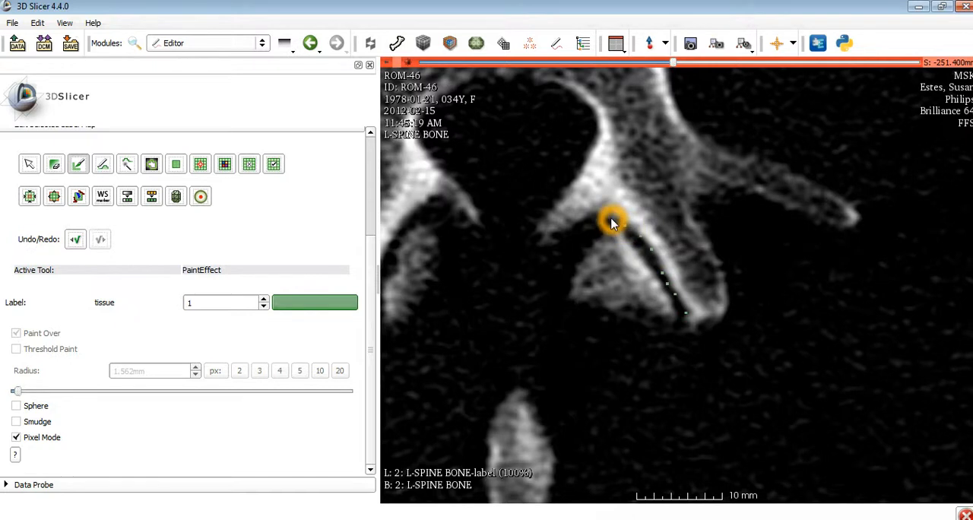
left_click(662, 273)
left_click(696, 325)
left_click(693, 332)
Mark the lateral facet's joint edge with single-pixel points on the S -248.4 mm slice
scroll(693, 332, "up", 2)
left_click(683, 311)
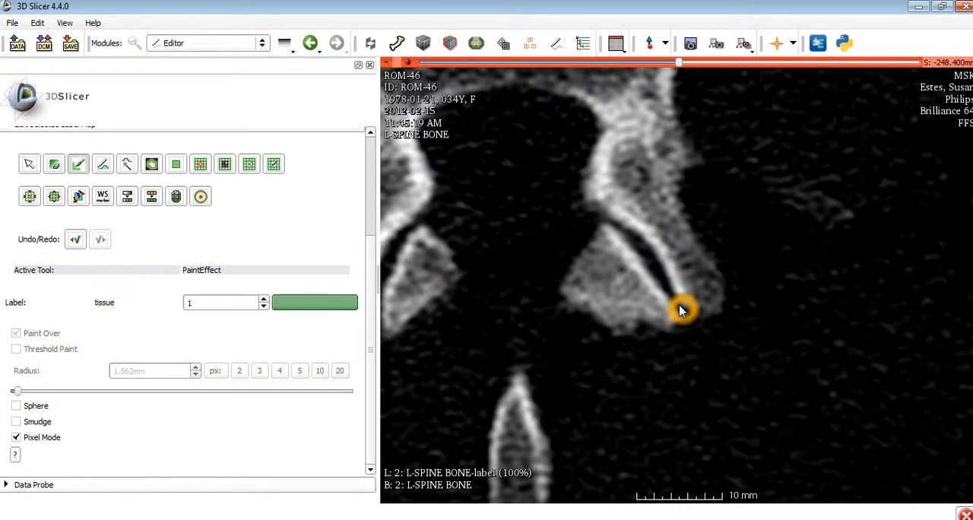
left_click(674, 296)
left_click(664, 270)
left_click(662, 265)
left_click(657, 263)
left_click(649, 251)
left_click(641, 241)
left_click(622, 231)
left_click(606, 218)
left_click(602, 222)
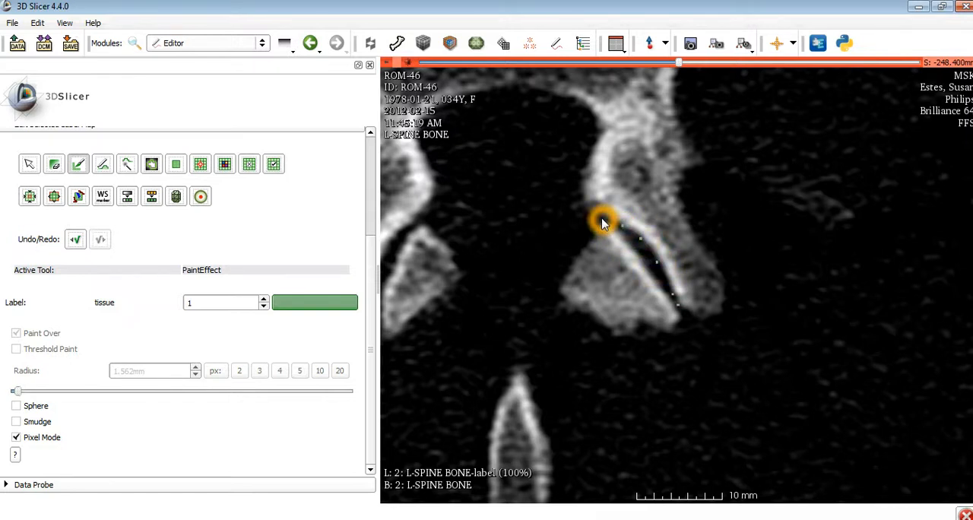
left_click(626, 245)
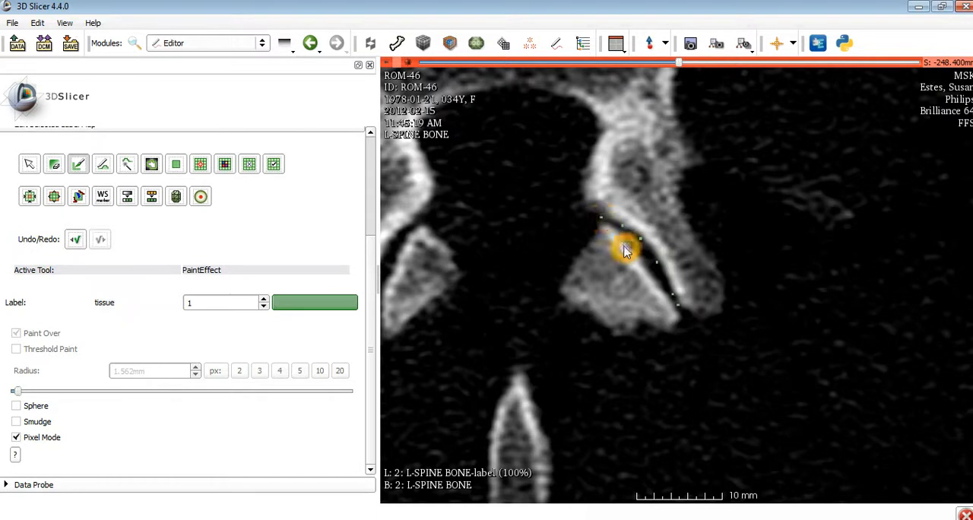
left_click(676, 286)
left_click(677, 306)
left_click(677, 290)
left_click(680, 300)
Move to the S -245.4 mm slice and paint single-pixel points along the lateral facet's joint edge
scroll(679, 301, "up", 1)
left_click(681, 304)
left_click(678, 302)
left_click(666, 286)
left_click(651, 259)
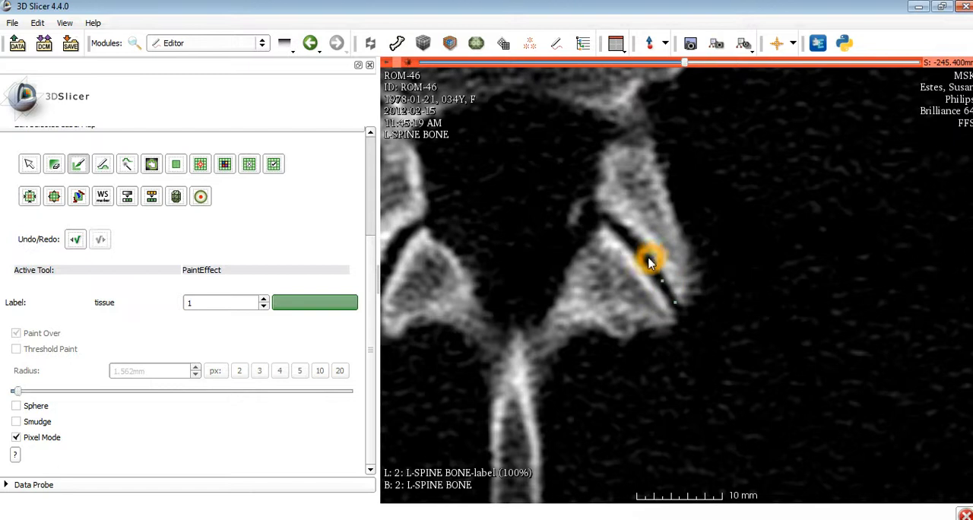
left_click(636, 243)
left_click(622, 230)
left_click(615, 227)
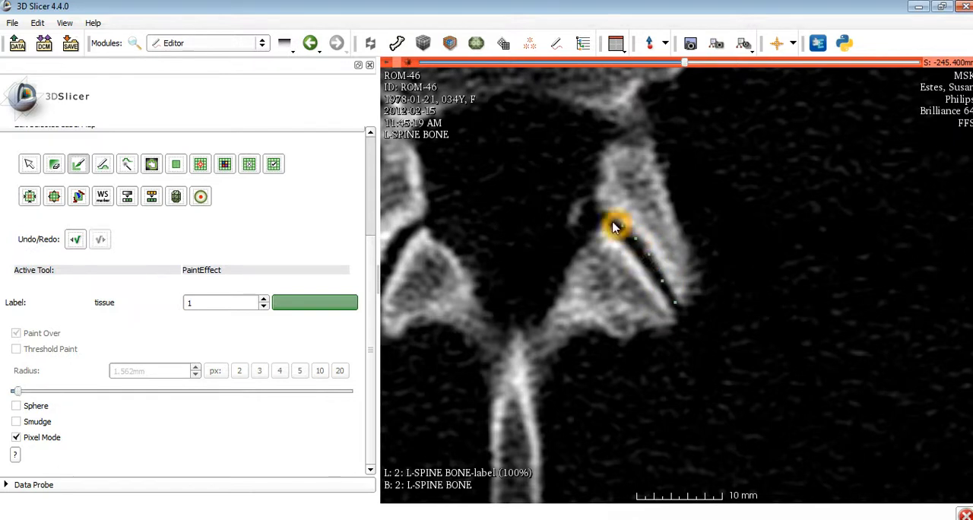
left_click(603, 217)
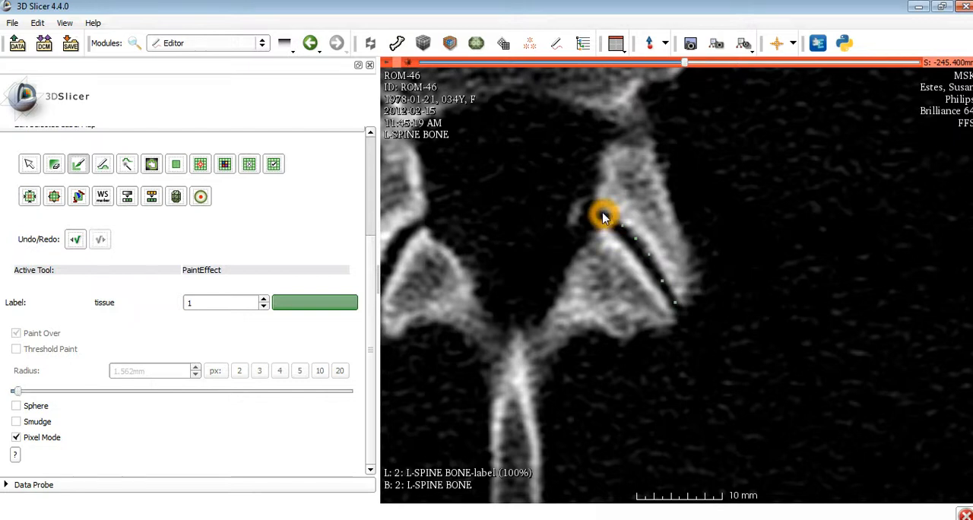
Undo the last painted point on the S -245.4 mm slice and place closely spaced points up to the joint's anterior end
left_click(74, 238)
left_click(614, 221)
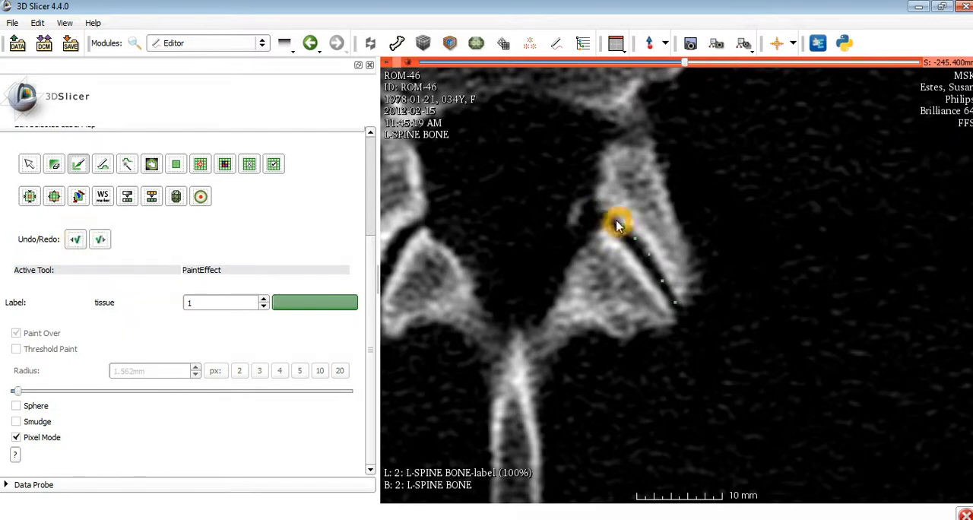
left_click(601, 215)
left_click(679, 279)
scroll(680, 280, "down", 3)
scroll(679, 279, "up", 3)
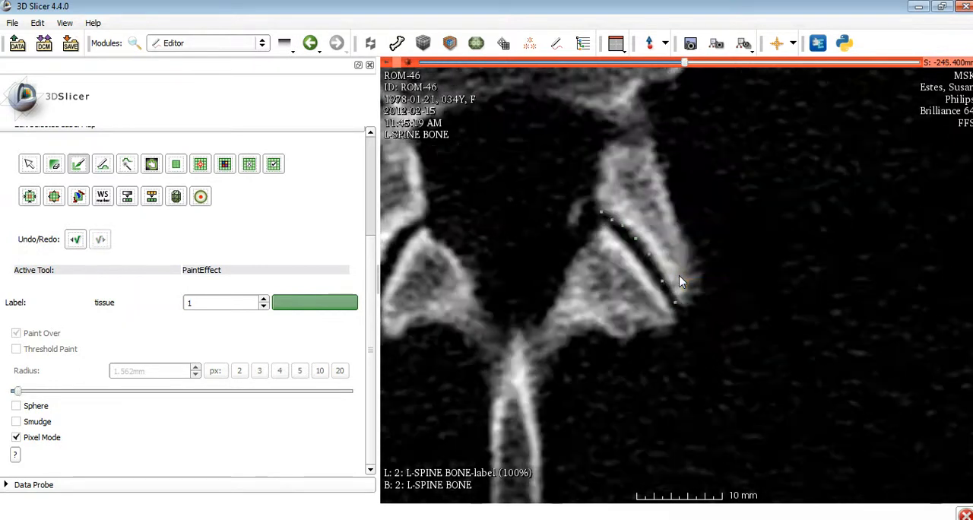
Paint single-pixel points along the lateral facet's joint edge on the S -242.4 mm slice
scroll(683, 281, "up", 3)
left_click(670, 293)
left_click(669, 286)
left_click(656, 272)
left_click(643, 256)
left_click(623, 240)
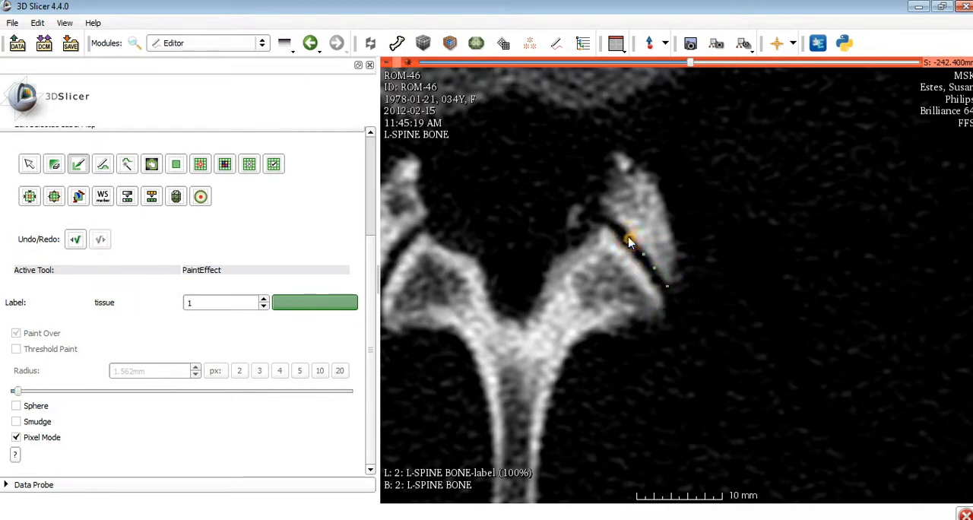
left_click(622, 227)
left_click(608, 222)
left_click(601, 220)
On the S -239.4 mm slice, paint single-pixel points from the joint's anterior end along the edge of the fading lateral facet
scroll(658, 256, "up", 1)
left_click(676, 273)
left_click(612, 221)
left_click(624, 229)
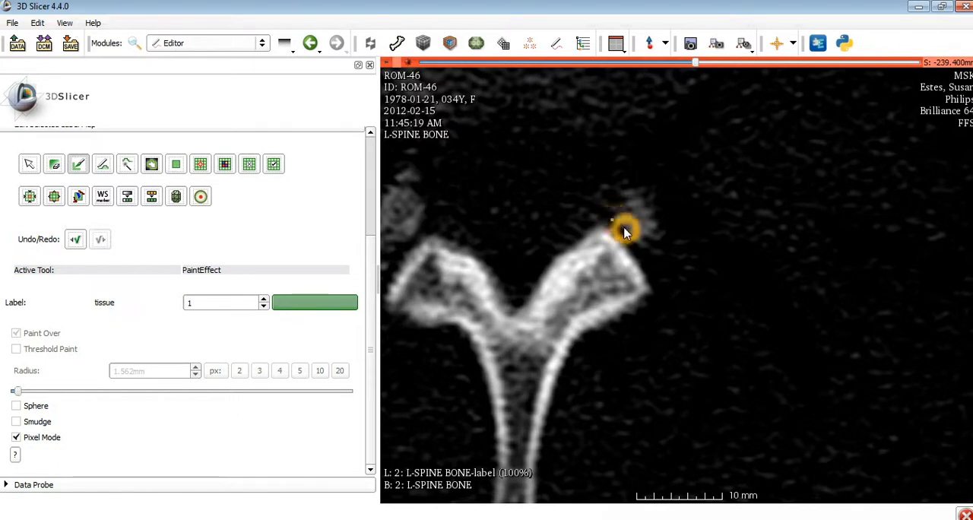
left_click(631, 239)
left_click(634, 241)
left_click(636, 243)
left_click(658, 266)
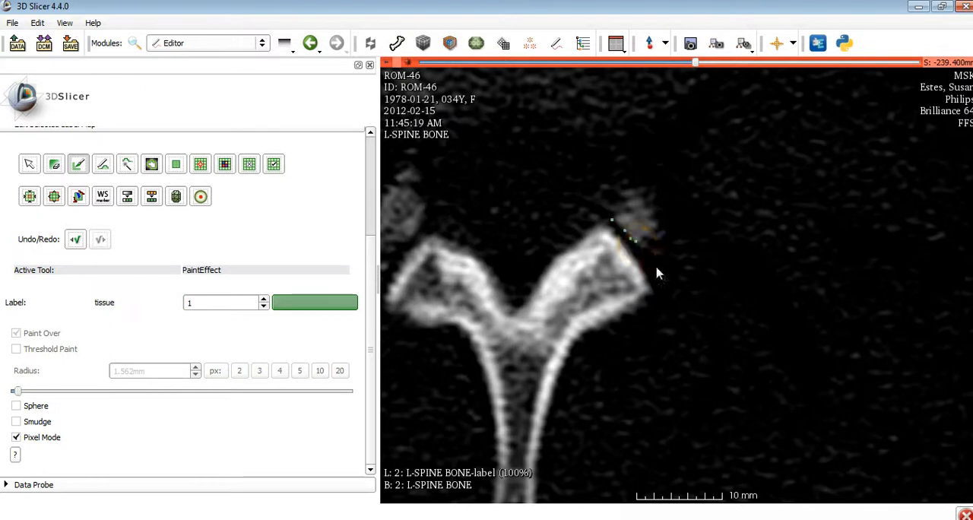
Check the painted points slice by slice from S -236.4 mm back to S -254.4 mm
scroll(658, 270, "up", 2)
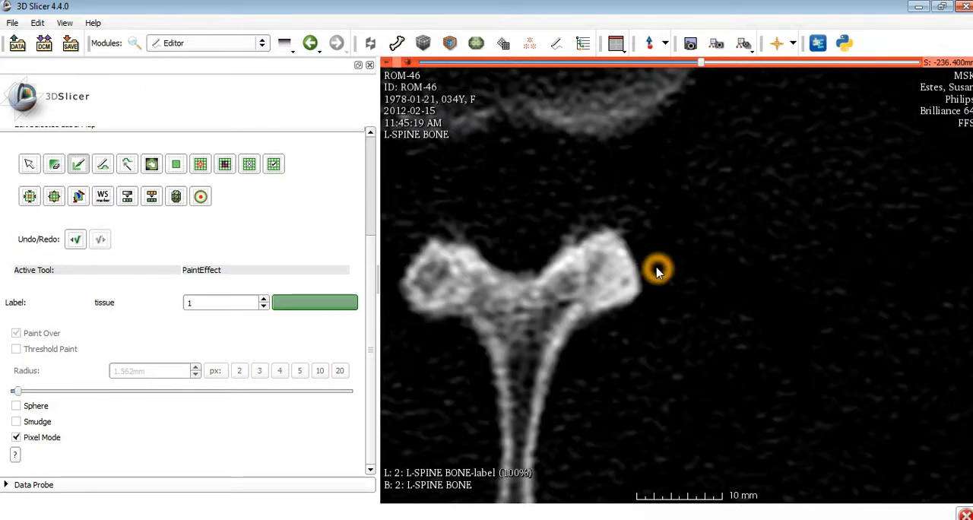
scroll(658, 272, "down", 2)
scroll(658, 272, "down", 3)
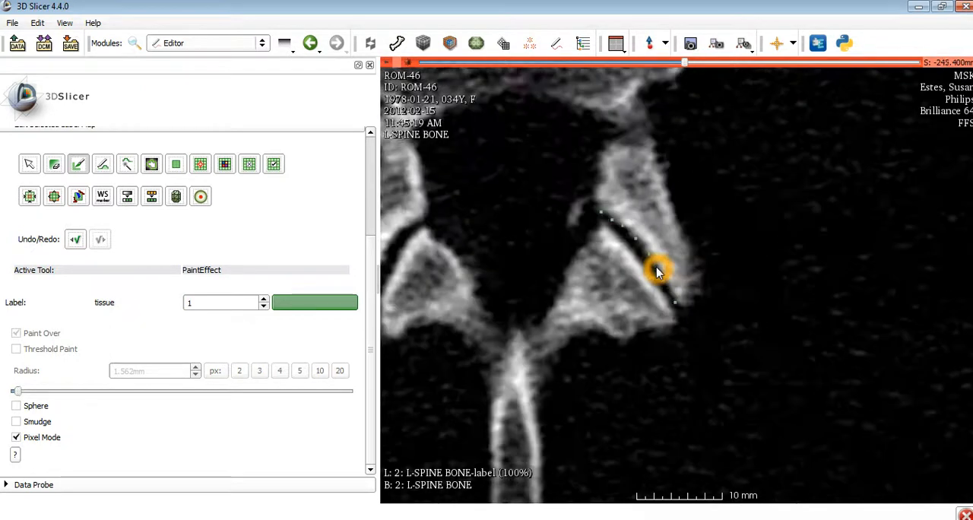
scroll(661, 275, "down", 2)
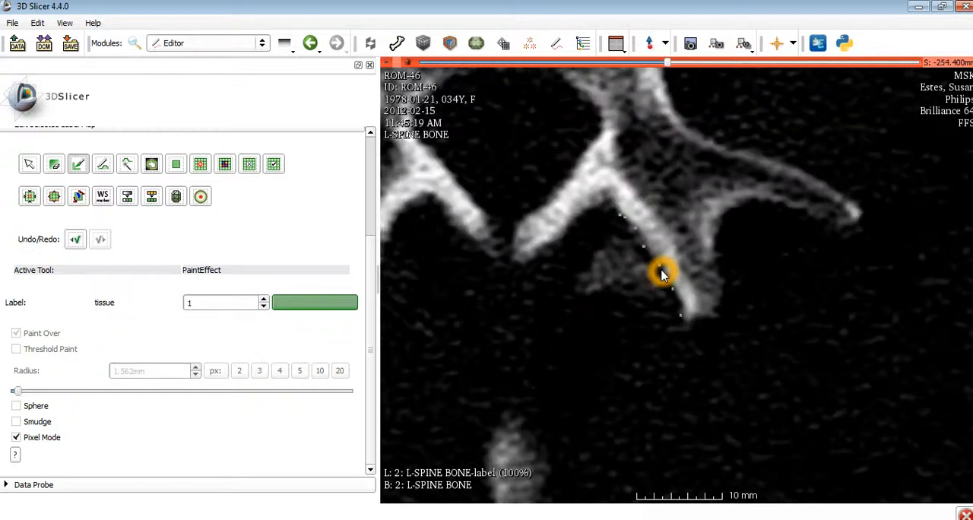
scroll(662, 272, "down", 1)
scroll(653, 274, "up", 1)
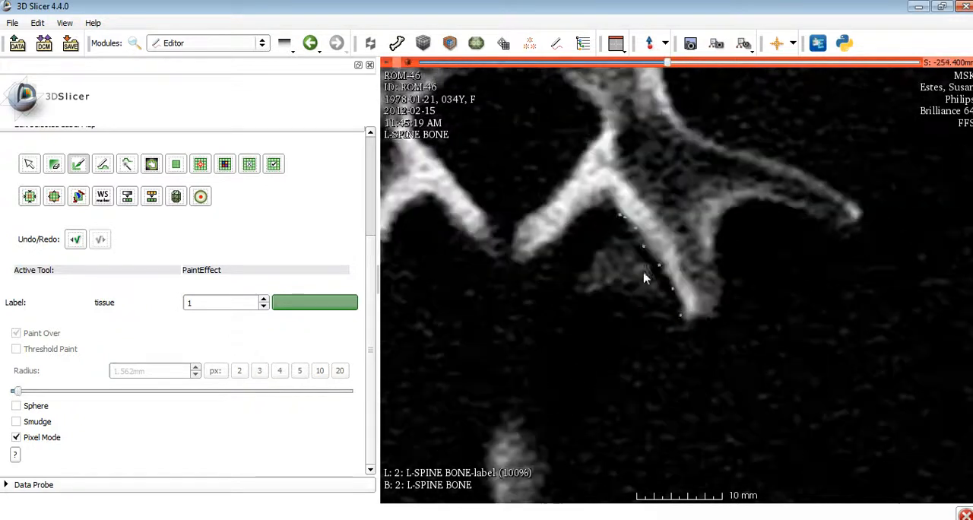
Change the paint label to 2 (bone) and place single-pixel points along the medial facet's joint edge on the S -254.4 mm slice
left_click(264, 300)
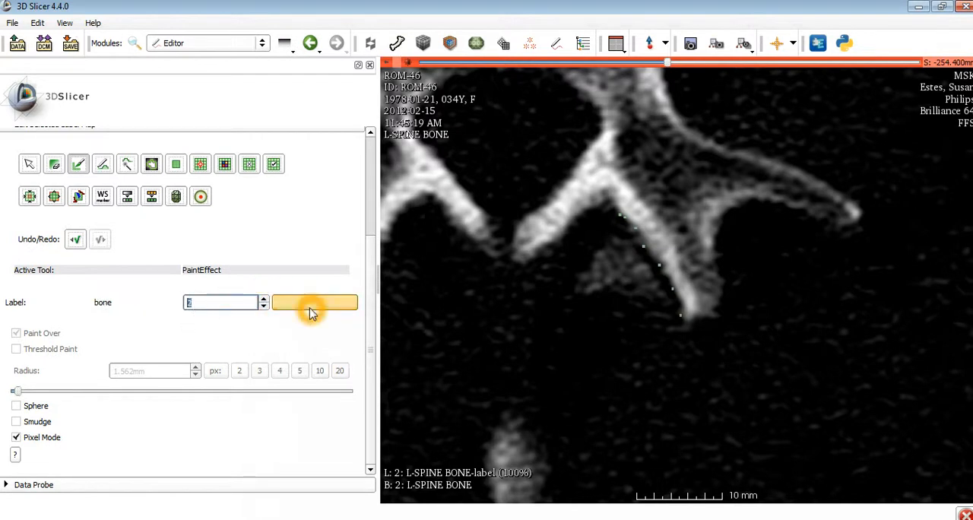
left_click(664, 302)
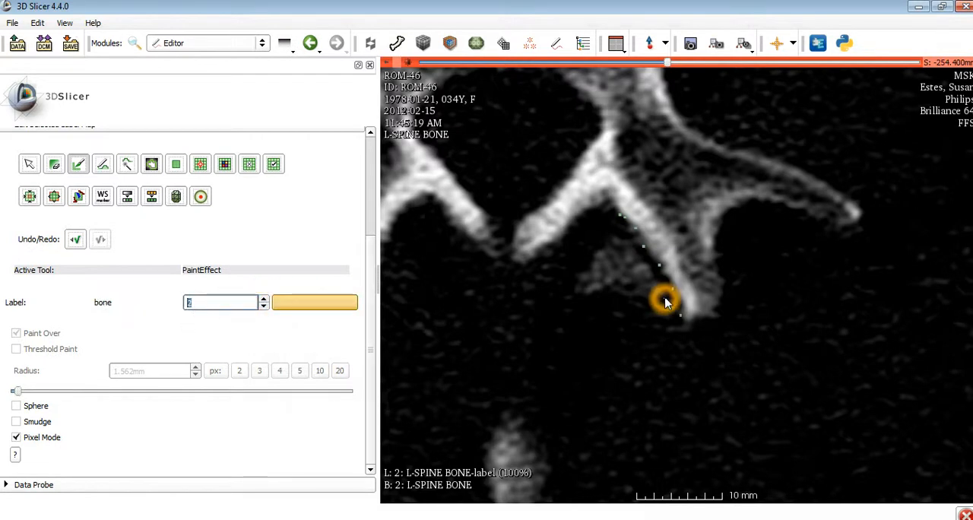
left_click(651, 277)
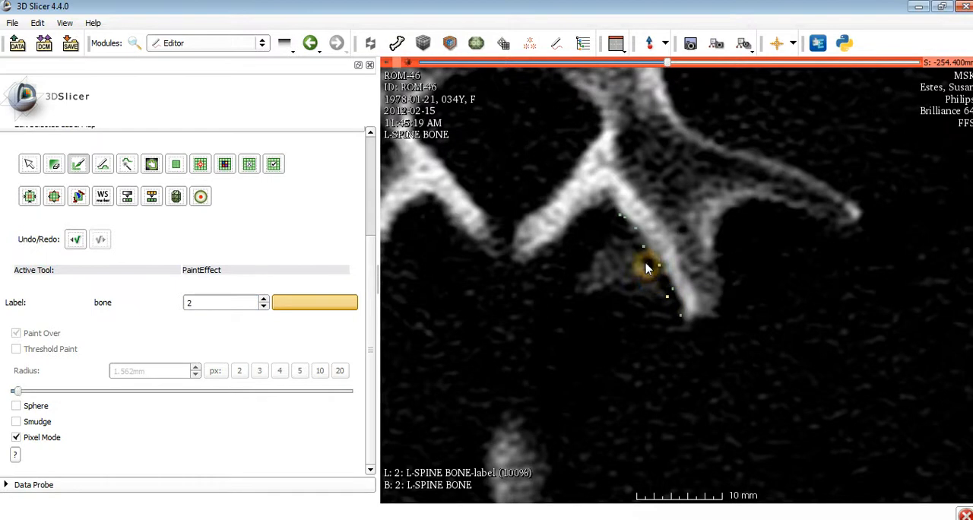
left_click(625, 242)
left_click(635, 250)
On the S -251.4 mm slice, paint single-pixel bone-label points along the medial facet's joint edge, starting at its posterior end
scroll(633, 250, "up", 2)
left_click(678, 318)
left_click(669, 295)
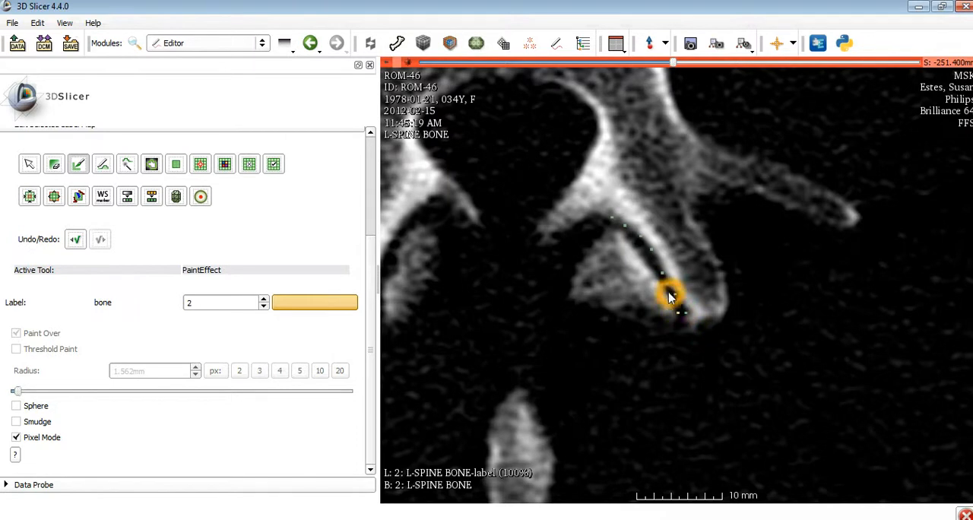
left_click(655, 274)
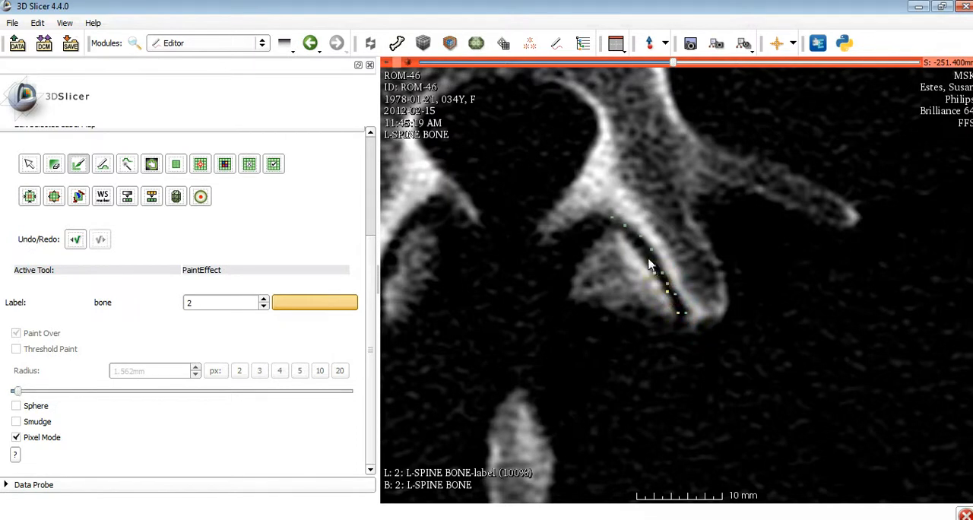
left_click(635, 248)
On the S -248.4 mm slice, paint bone-label points along the medial facet edge from the joint's posterior end towards its anterior end
scroll(665, 289, "up", 2)
left_click(673, 310)
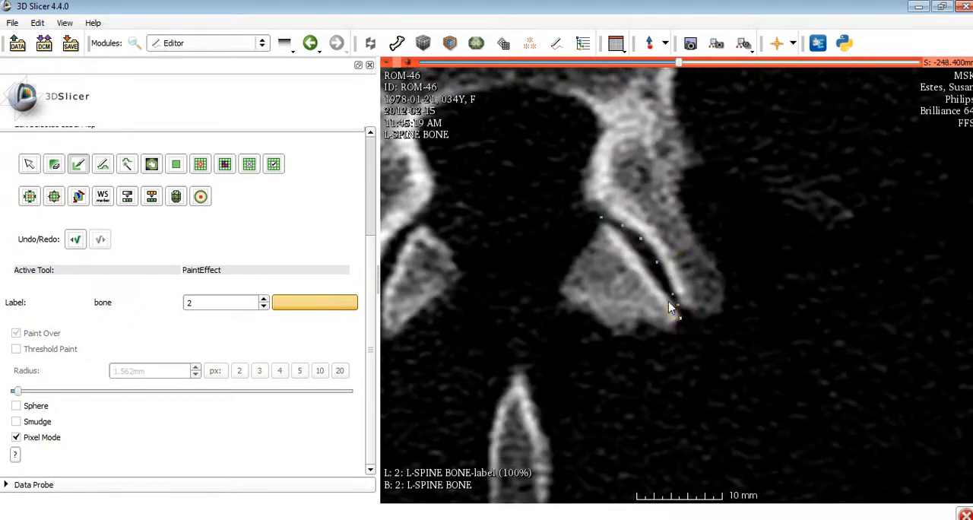
left_click_drag(669, 301, 650, 276)
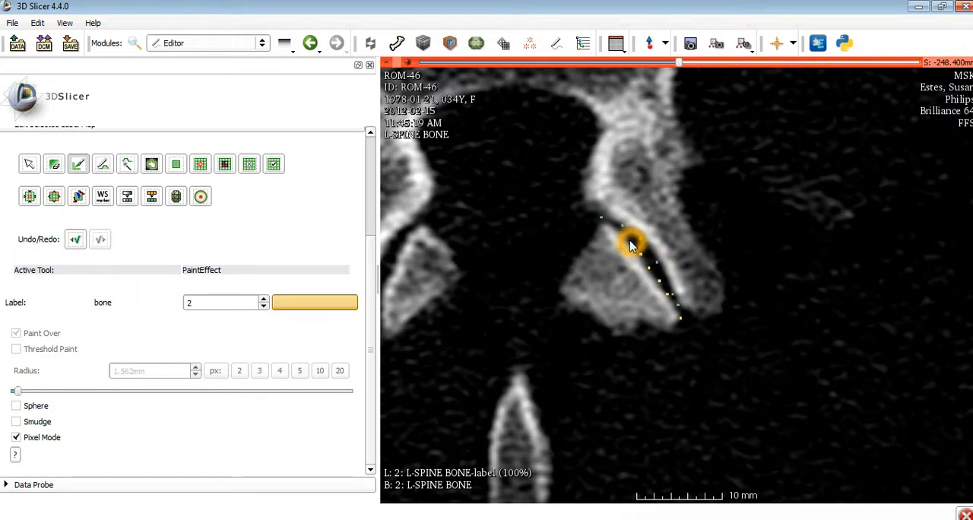
mouse_move(628, 239)
left_mouse_down()
mouse_move(608, 218)
mouse_move(623, 236)
left_mouse_up()
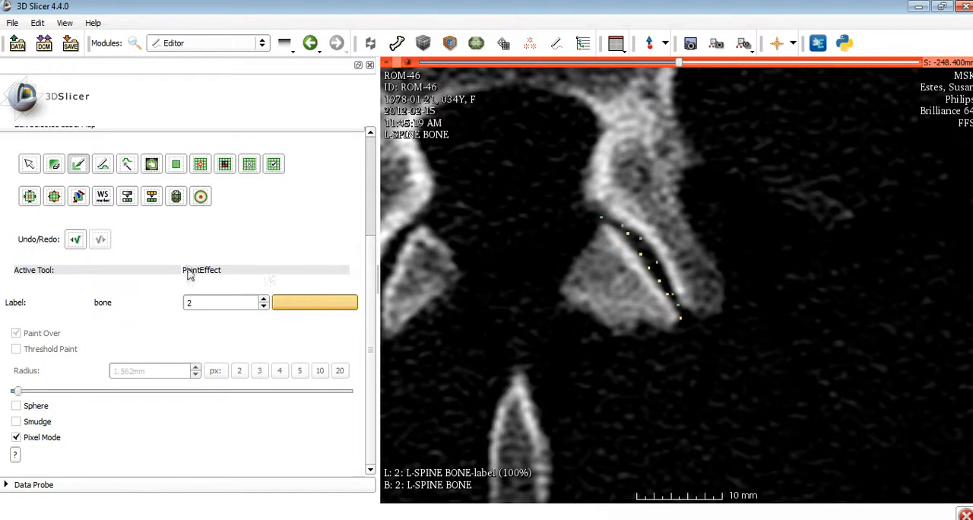
Undo the last painted point on the S -248.4 mm slice and finish the medial facet's point row at its anterior tip
left_click(76, 239)
mouse_move(634, 239)
left_mouse_down()
mouse_move(608, 228)
mouse_move(662, 264)
left_mouse_up()
left_click(606, 223)
Paint a row of bone-label points along the medial facet's full joint edge on the S -245.4 mm slice
scroll(684, 289, "up", 2)
left_click(698, 305)
left_click(679, 315)
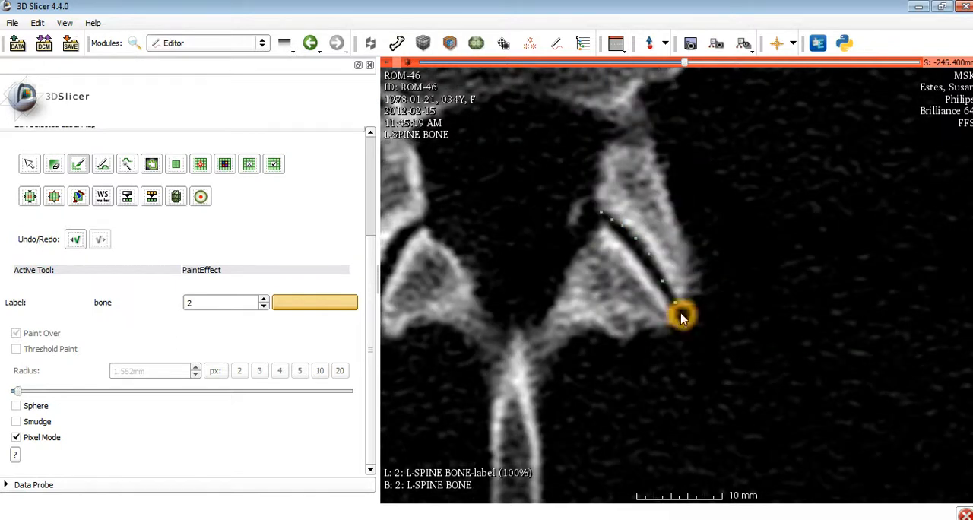
left_click_drag(678, 313, 611, 228)
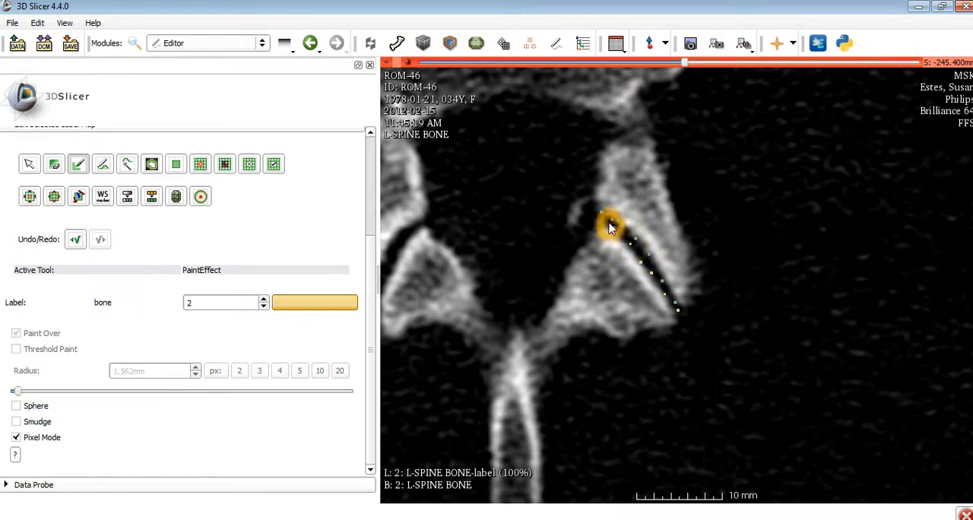
left_click(607, 222)
On the S -242.4 mm slice, paint bone-label points along the medial facet edge from its posterior corner to its anterior tip
scroll(660, 263, "up", 1)
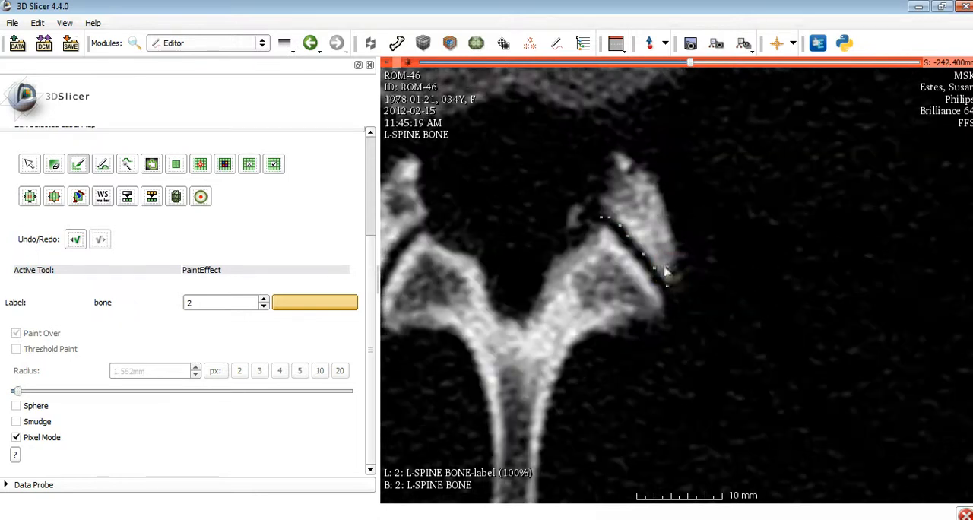
left_click_drag(673, 297, 663, 301)
left_click(663, 299)
left_click(666, 298)
left_click(666, 297)
left_click(664, 301)
left_click_drag(665, 302, 614, 232)
left_click(603, 225)
left_click(641, 252)
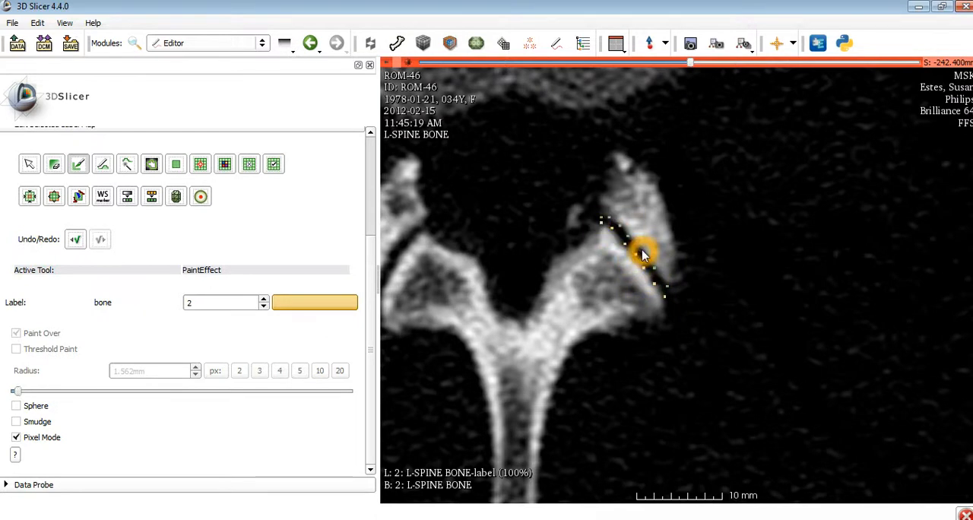
Paint bone-label points on the medial facet edge facing the fading lateral facet on the S -239.4 mm slice
scroll(676, 287, "up", 1)
left_click_drag(675, 285, 653, 288)
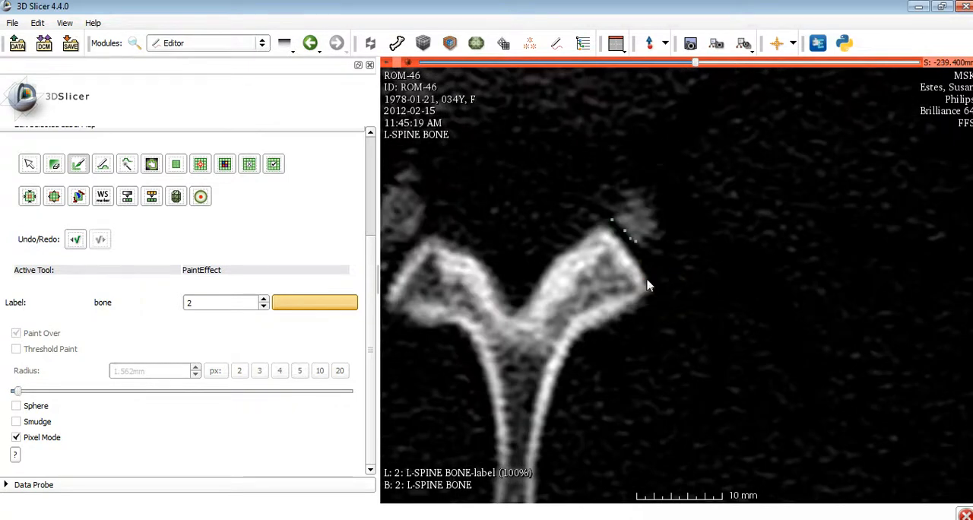
left_click(640, 268)
left_click(631, 249)
left_click(617, 235)
left_click(645, 243)
Review the painted points of both facets slice by slice down to S -254.4 mm and return to S -245.4 mm
scroll(649, 263, "up", 1)
left_click(661, 278)
scroll(641, 280, "down", 1)
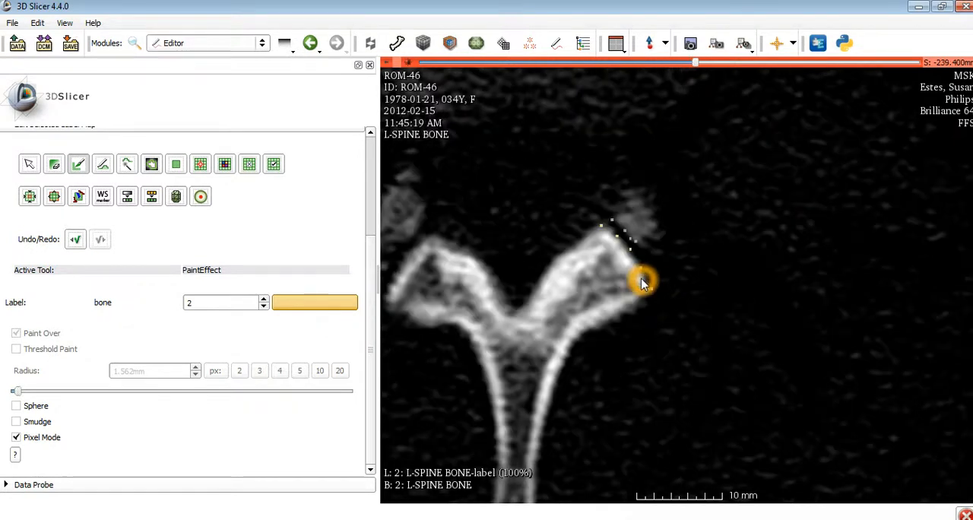
scroll(640, 278, "down", 1)
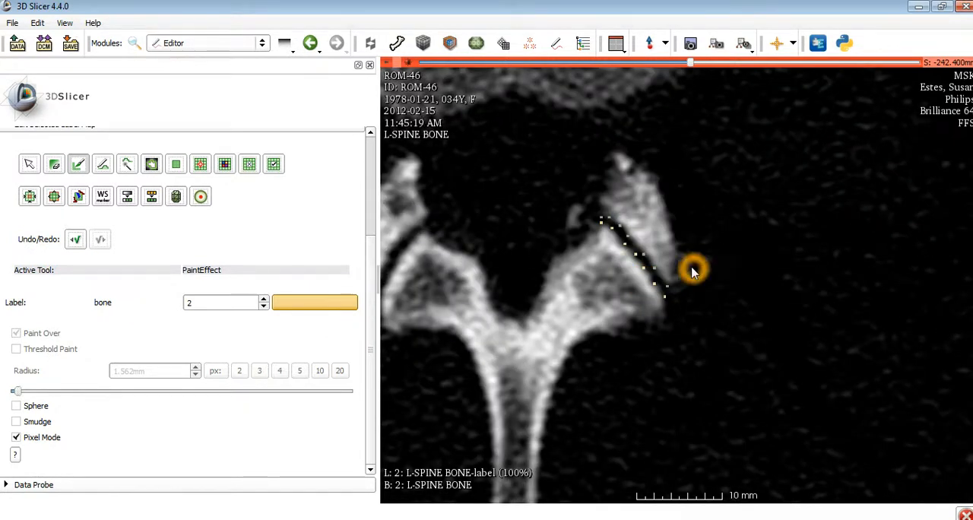
scroll(693, 275, "down", 3)
scroll(691, 285, "down", 2)
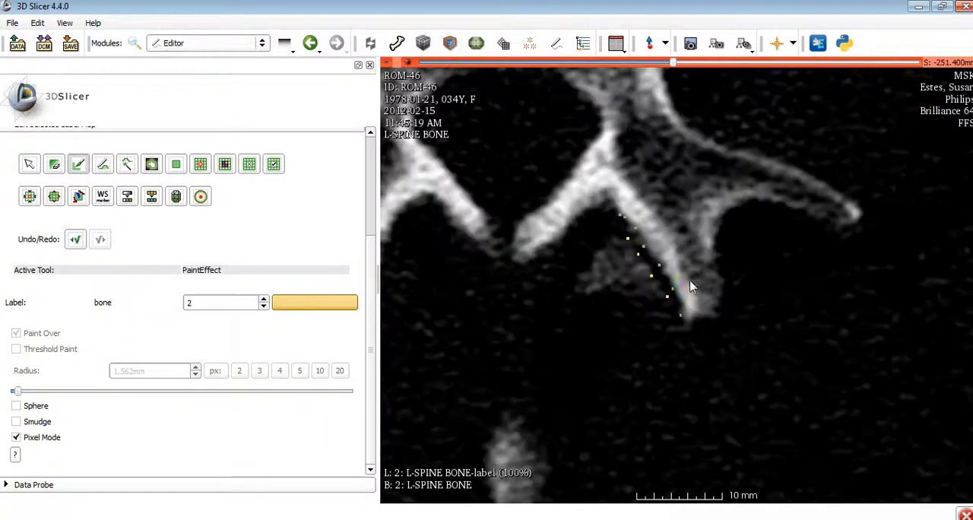
scroll(693, 284, "up", 4)
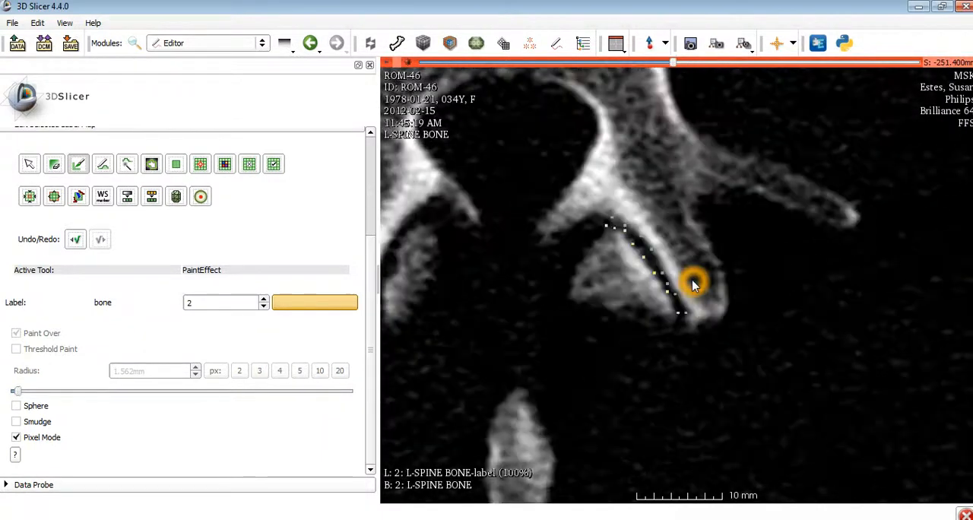
In the Advanced Surfaces module, choose 2: L-SPINE BONE-label as the input label volume and create a new output surface model
left_click(373, 43)
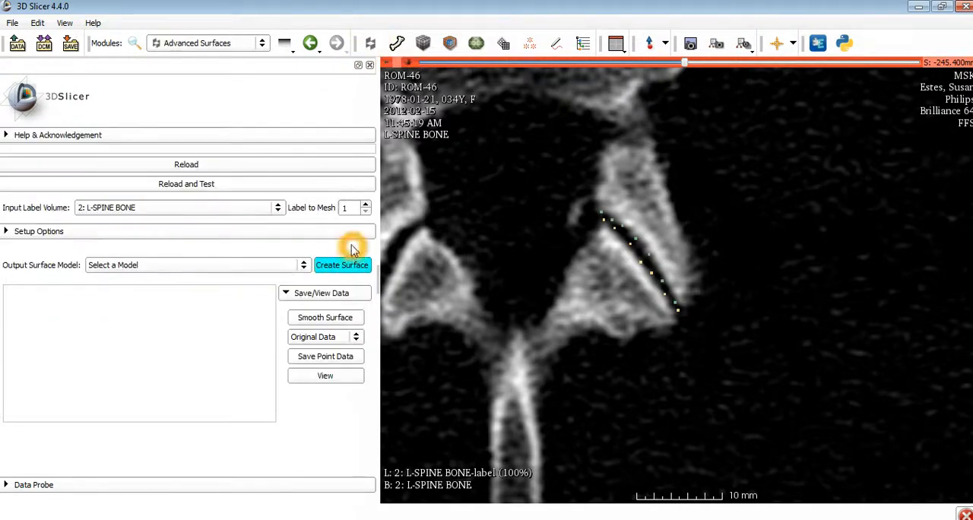
left_click(258, 213)
left_click(251, 219)
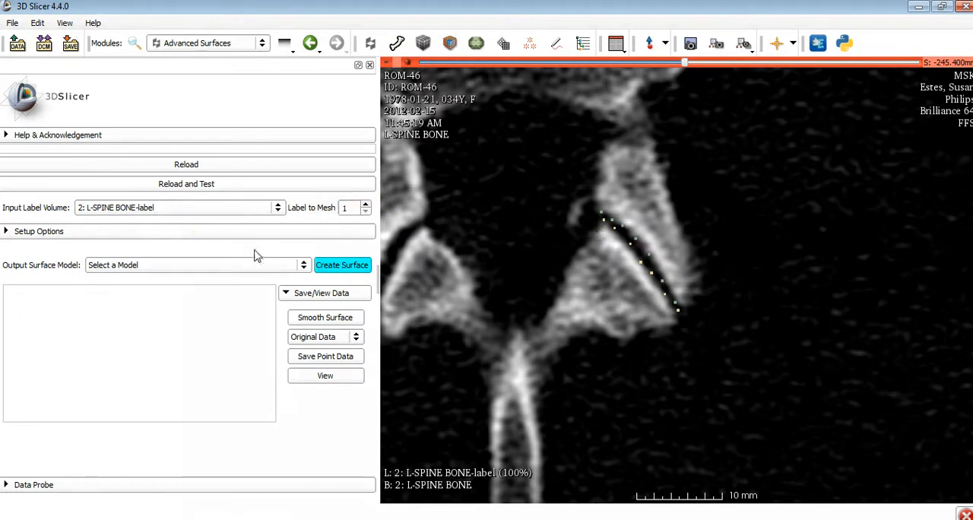
left_click(299, 268)
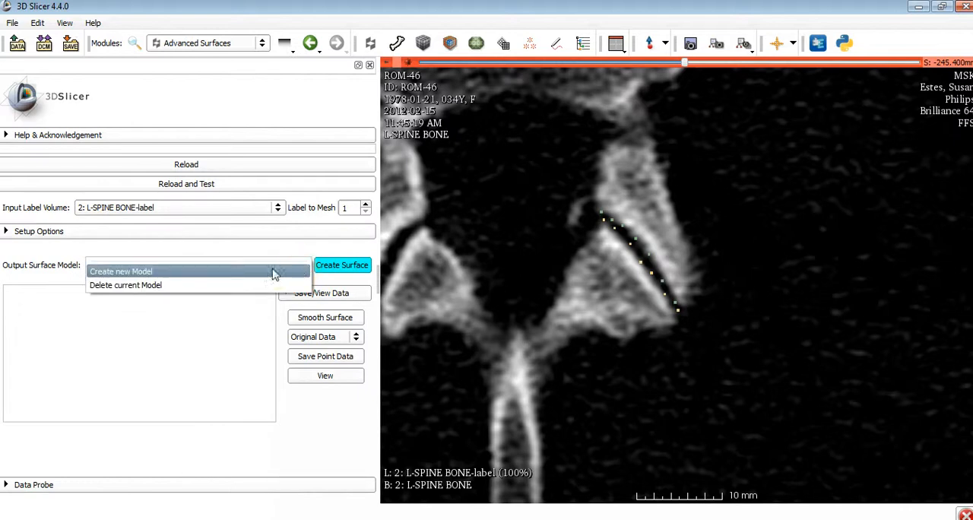
left_click(273, 272)
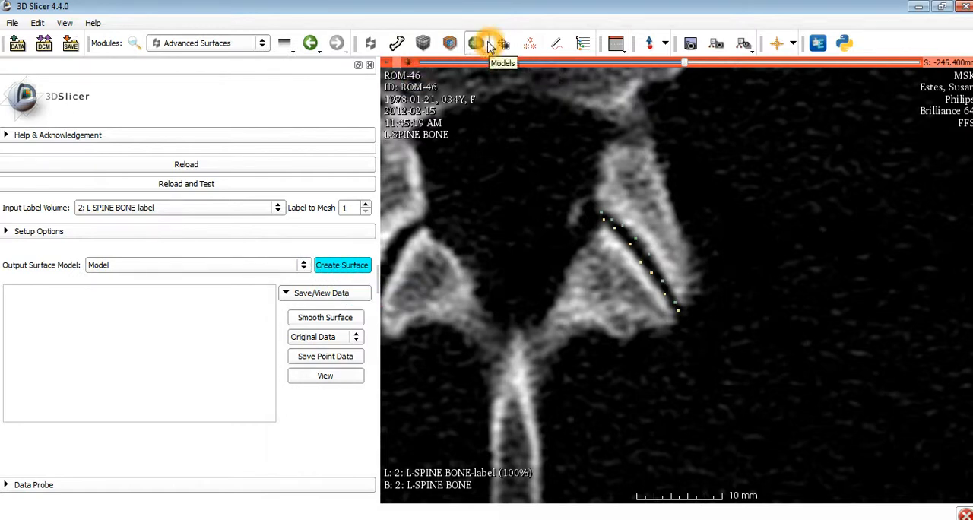
Switch to the Conventional layout and show the axial slice in a recentred 3D view
left_click(617, 42)
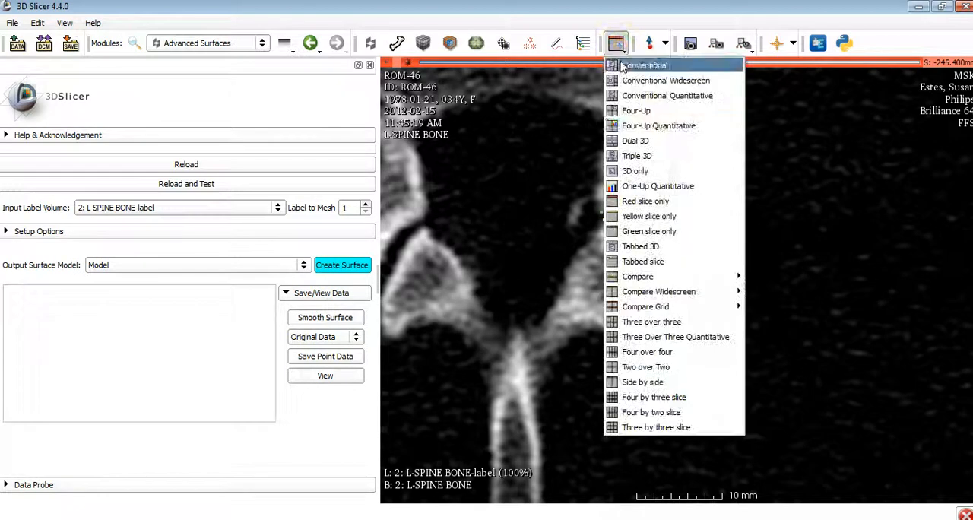
left_click(632, 171)
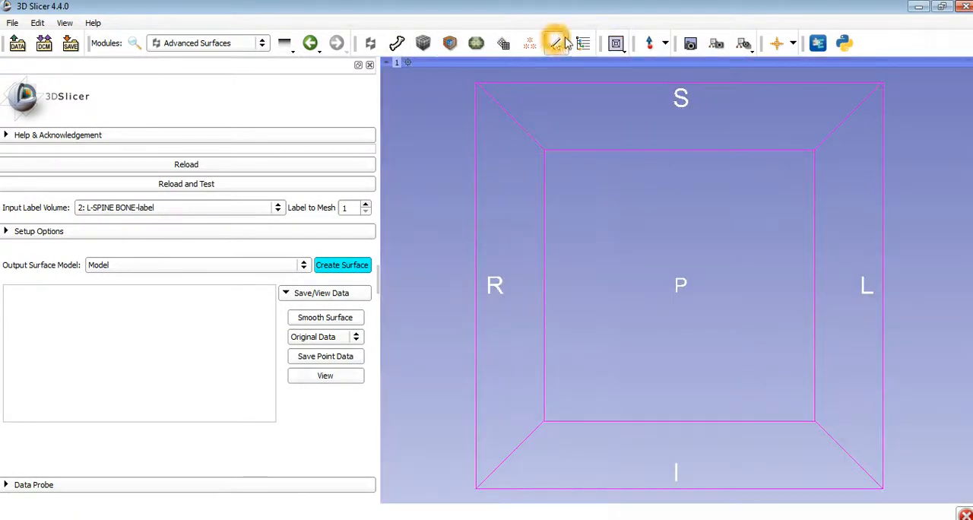
left_click(616, 44)
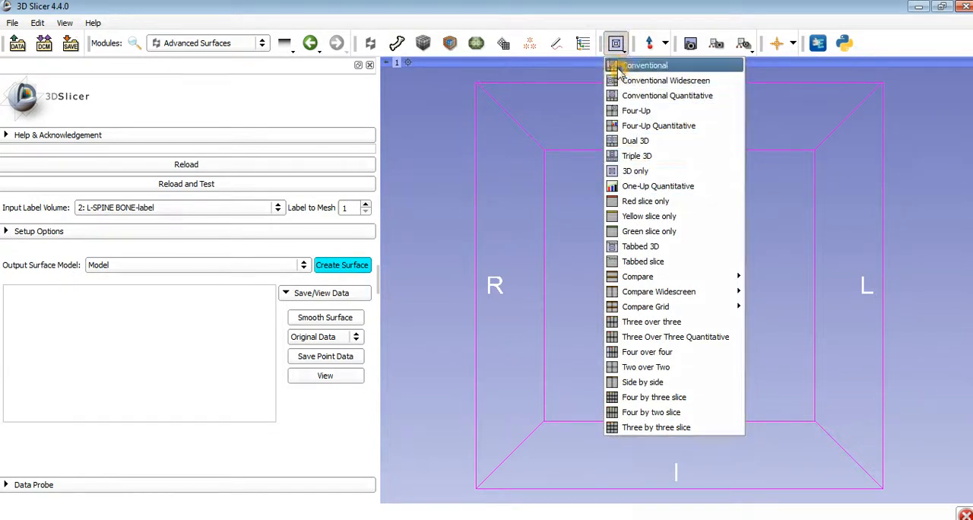
left_click(644, 66)
mouse_move(407, 362)
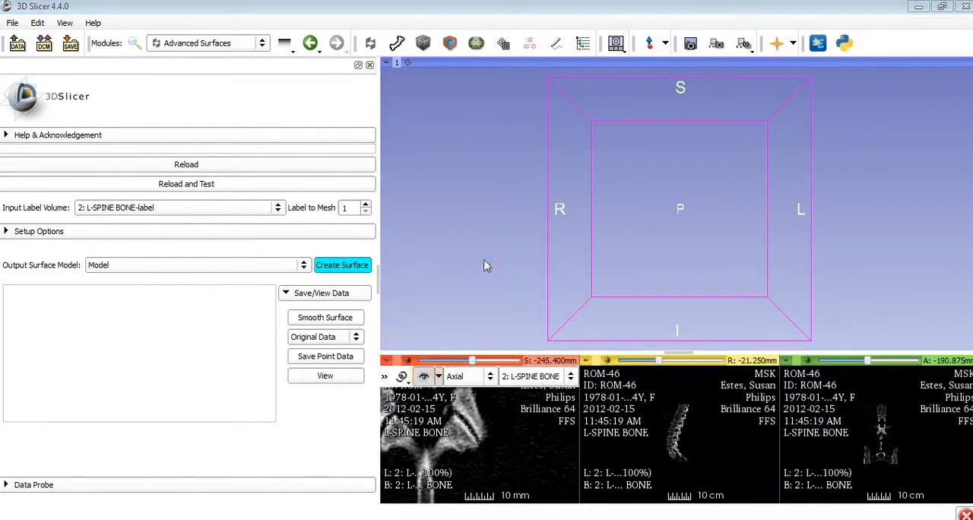
left_click_drag(600, 215, 563, 200)
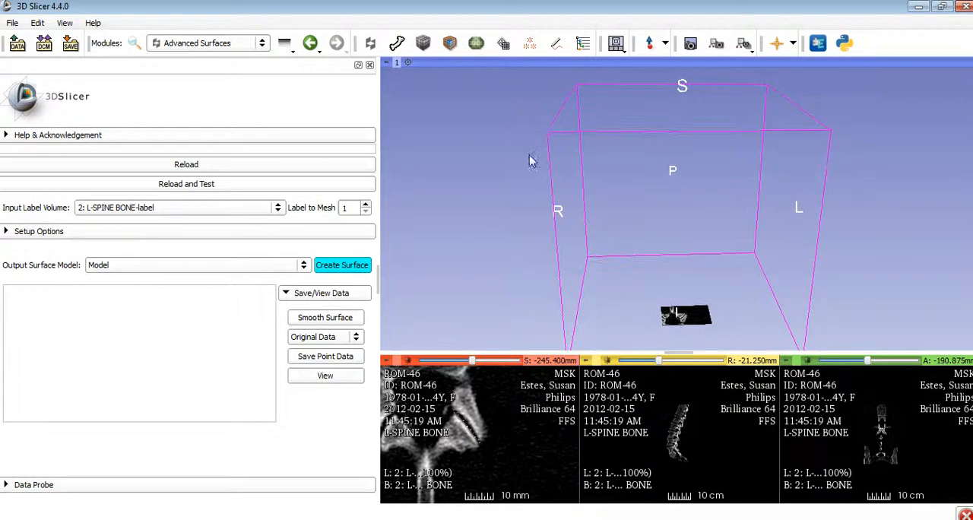
left_click(406, 64)
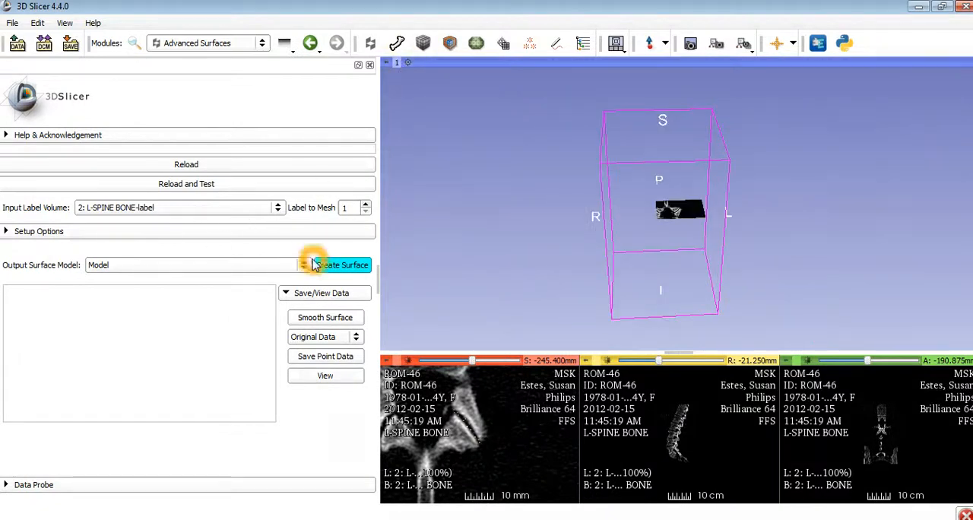
Create the surface from label 1 of the 2: L-SPINE BONE-label volume, using the new model as output
left_click(335, 272)
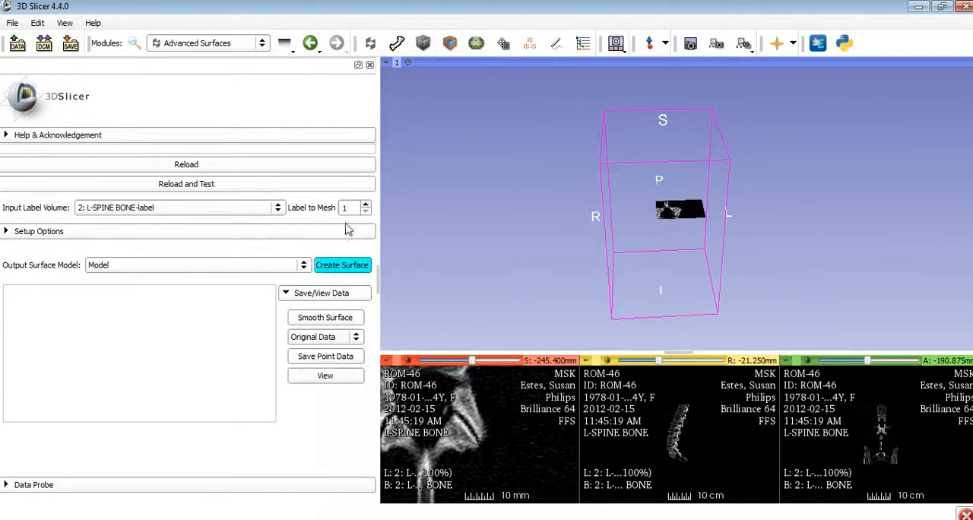
left_click(159, 204)
left_click(327, 208)
left_click(222, 211)
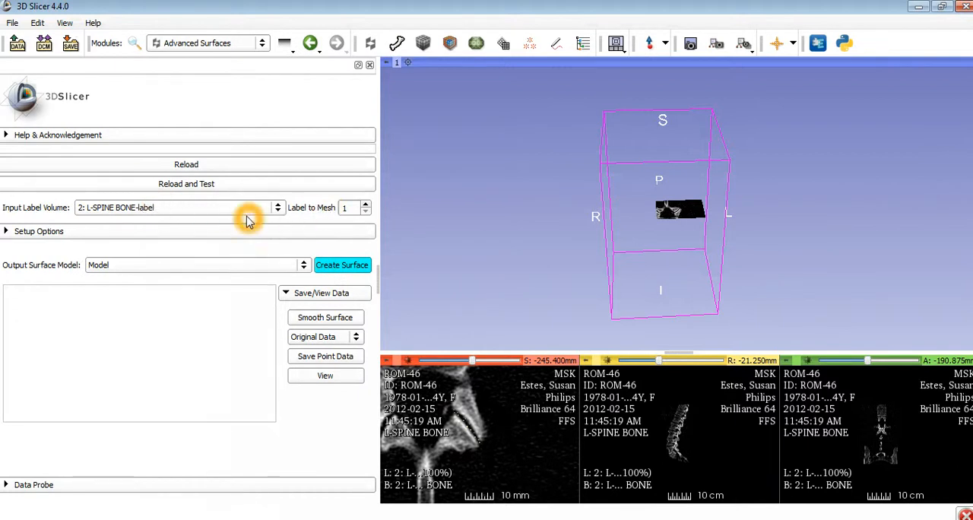
left_click(249, 213)
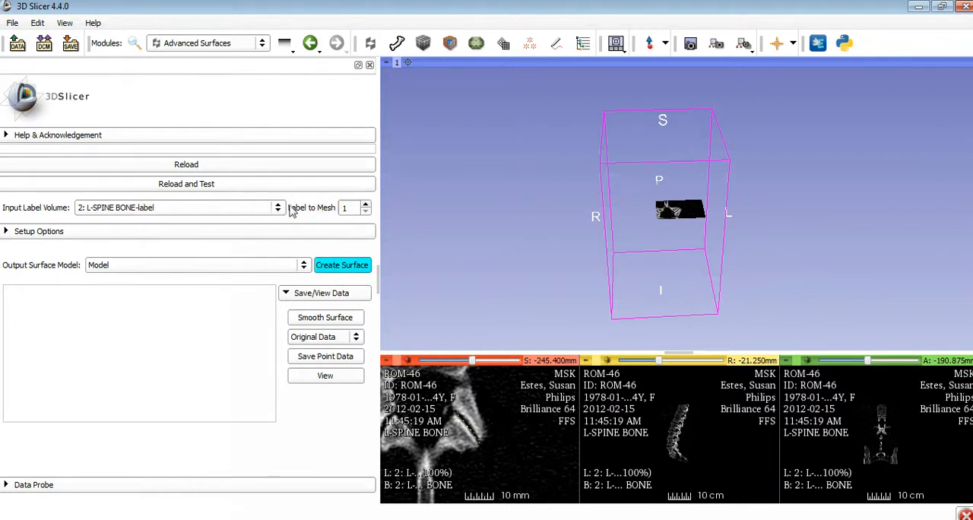
left_click(346, 207)
left_click(466, 418)
left_click(473, 426)
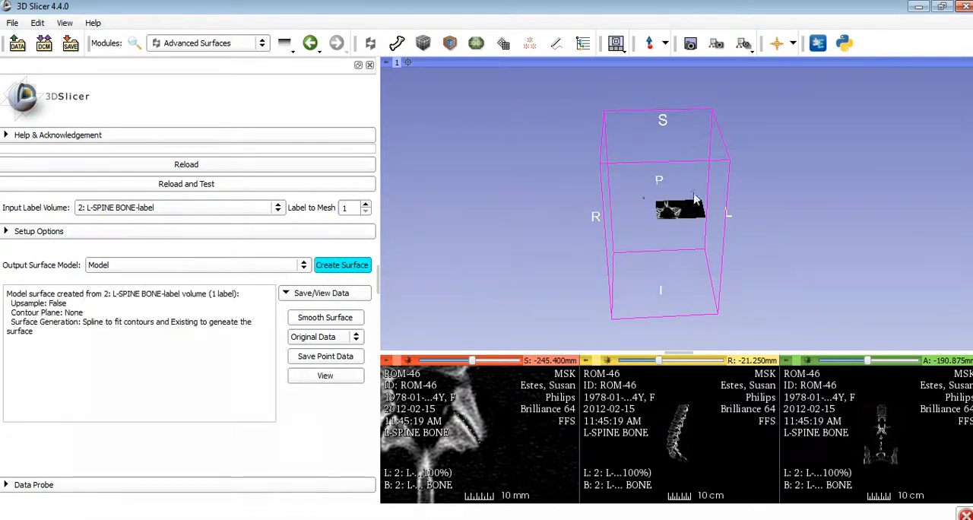
Set the display colour of the generated facet surface model to green in the Models module
scroll(690, 225, "up", 12)
left_click_drag(681, 241, 637, 232)
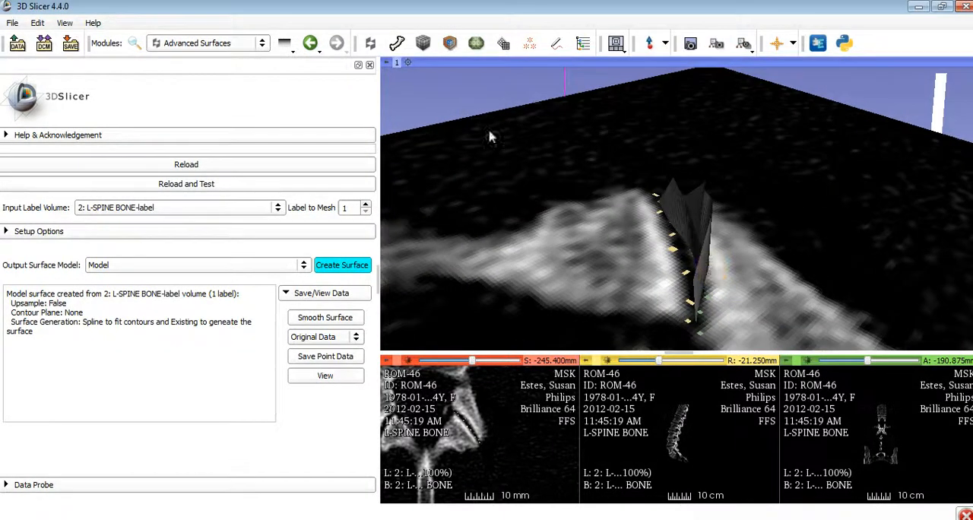
left_click(475, 44)
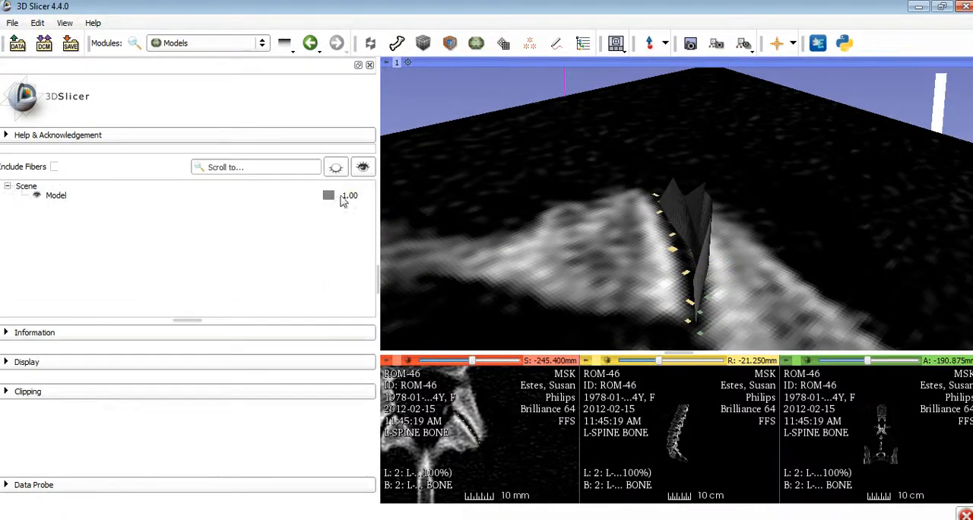
left_click(329, 196)
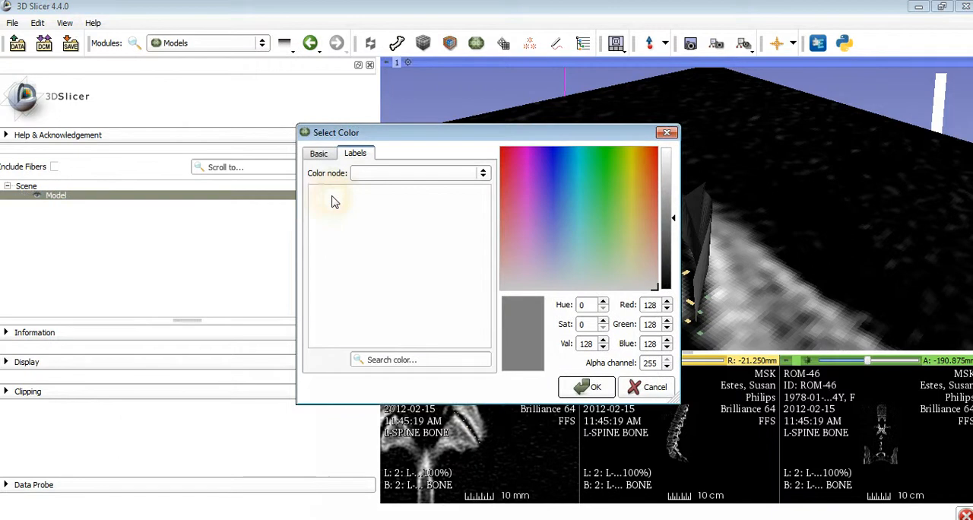
left_click(606, 150)
left_click(591, 387)
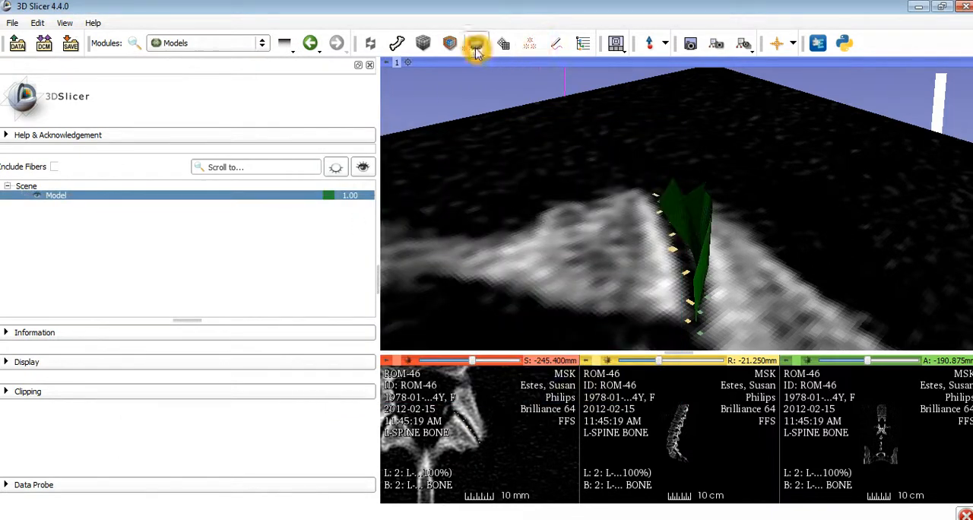
In the Advanced Surfaces module, create the surface from label 2 of the 2: L-SPINE BONE-label volume, using a new output model
left_click(371, 44)
left_click(366, 206)
left_click_drag(536, 270, 591, 267)
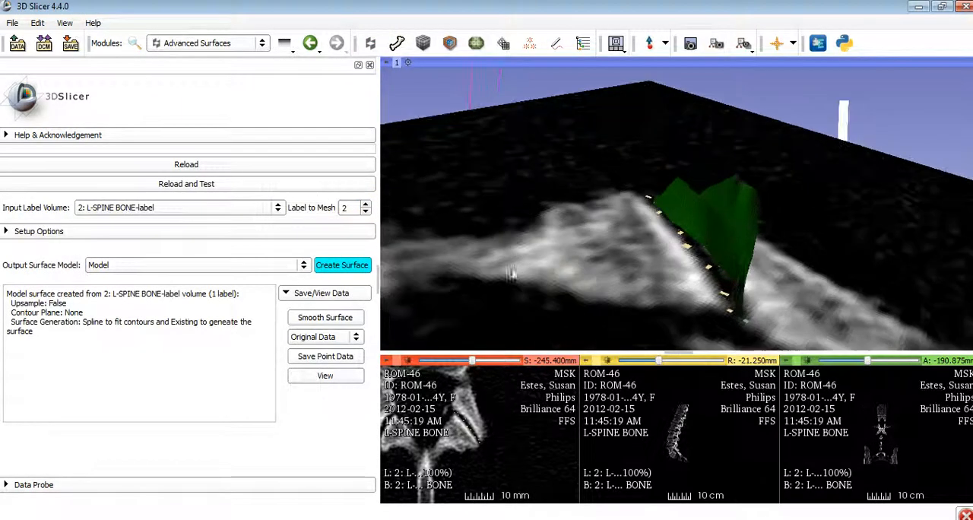
left_click(279, 260)
left_click(254, 278)
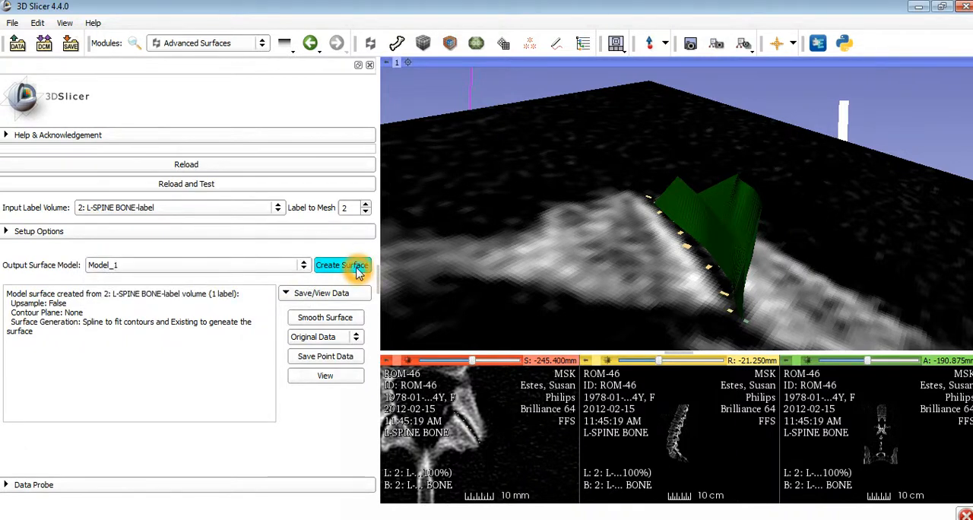
left_click(357, 268)
Examine how the two facet surfaces fit the label points and bone edges on the axial slice in 3D
mouse_move(679, 221)
left_mouse_down()
mouse_move(592, 198)
mouse_move(529, 211)
mouse_move(540, 239)
mouse_move(532, 262)
mouse_move(550, 277)
mouse_move(548, 165)
mouse_move(438, 183)
mouse_move(461, 170)
left_mouse_up()
mouse_move(678, 107)
left_mouse_down()
mouse_move(689, 150)
mouse_move(645, 209)
mouse_move(640, 81)
mouse_move(615, 202)
left_mouse_up()
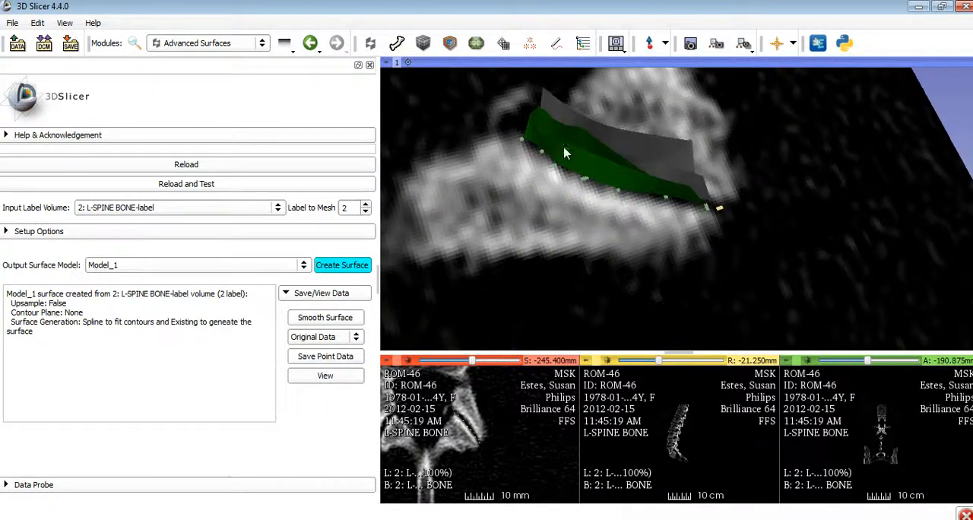
left_click(554, 125)
left_click(573, 124)
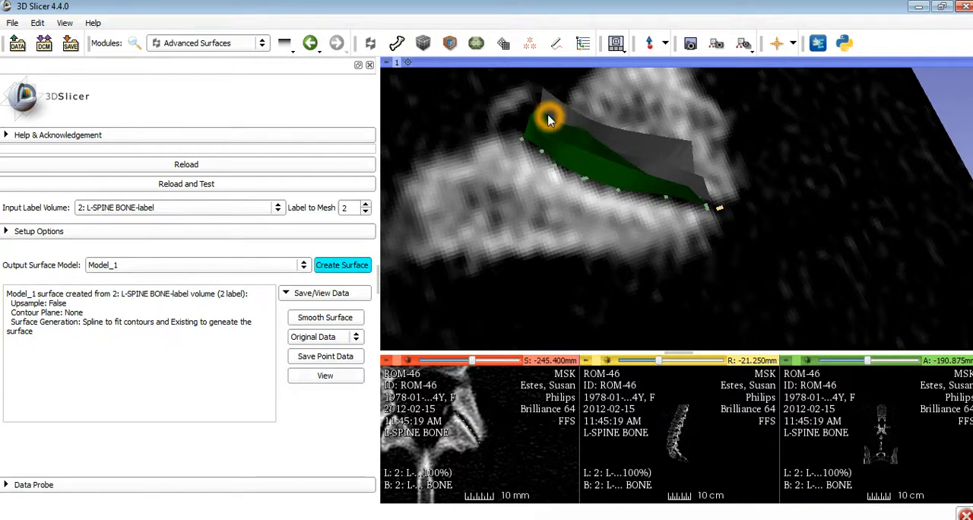
left_click_drag(612, 182, 616, 126)
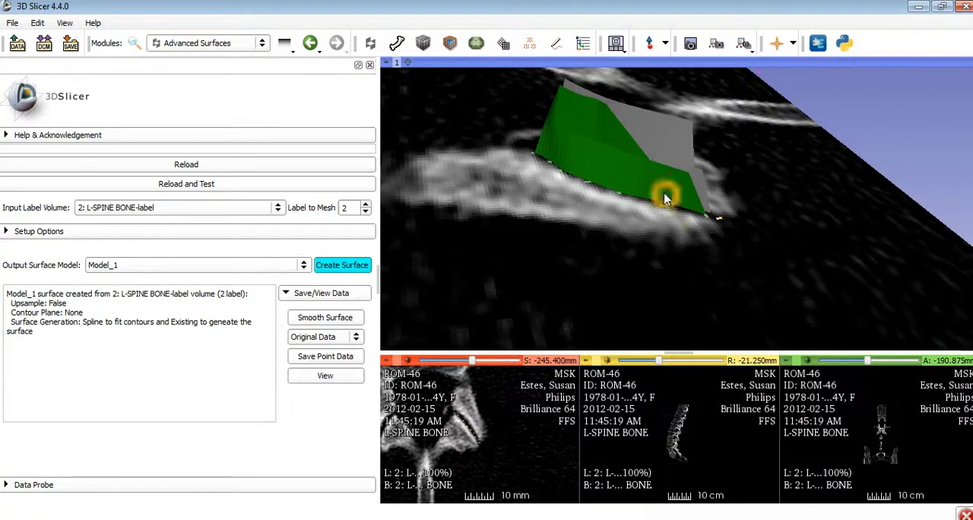
left_click_drag(662, 185, 431, 170)
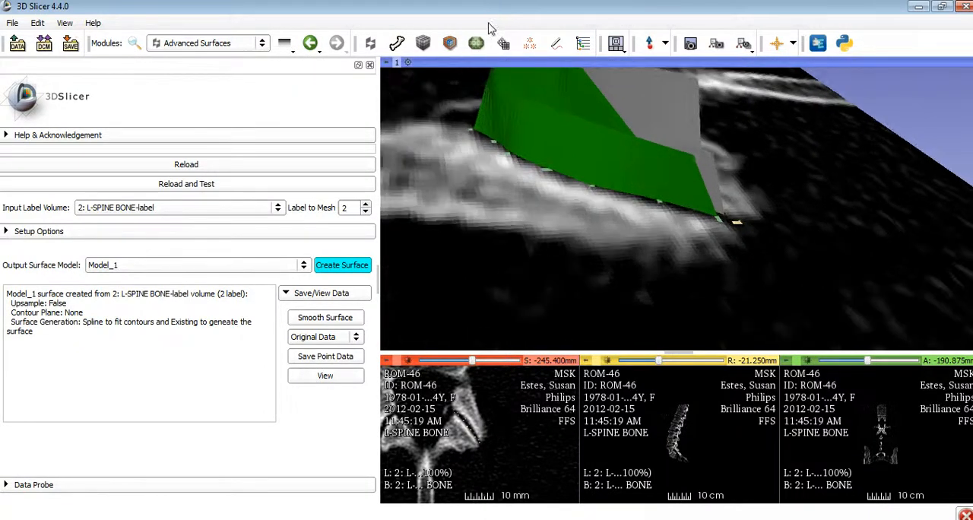
In the Models module, set the display colour of Model_1 to dark yellow (red 128, green 128, blue 3)
left_click(476, 43)
left_click(337, 204)
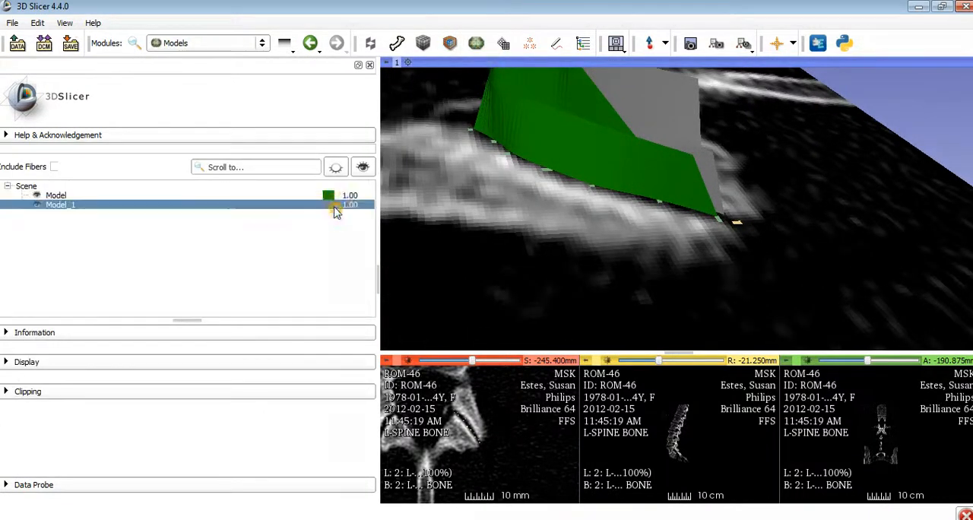
left_click(315, 154)
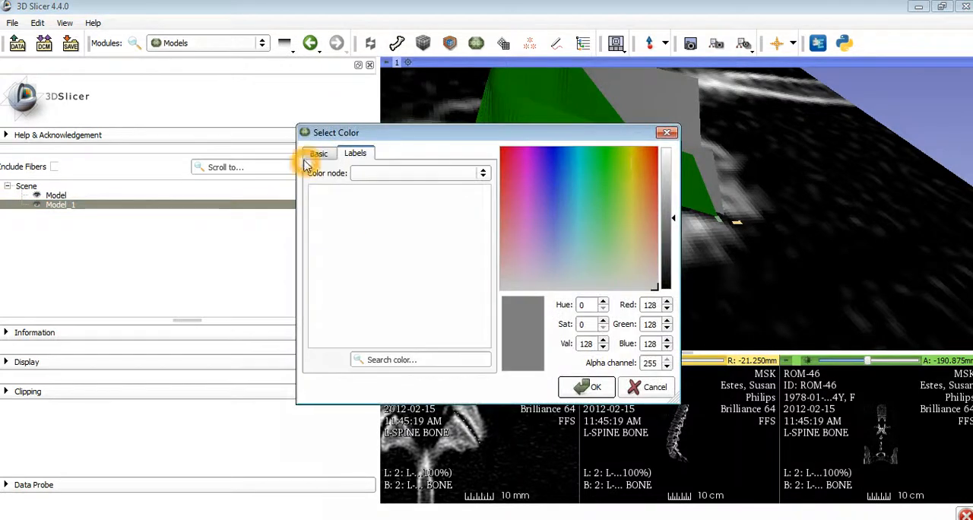
left_click(355, 155)
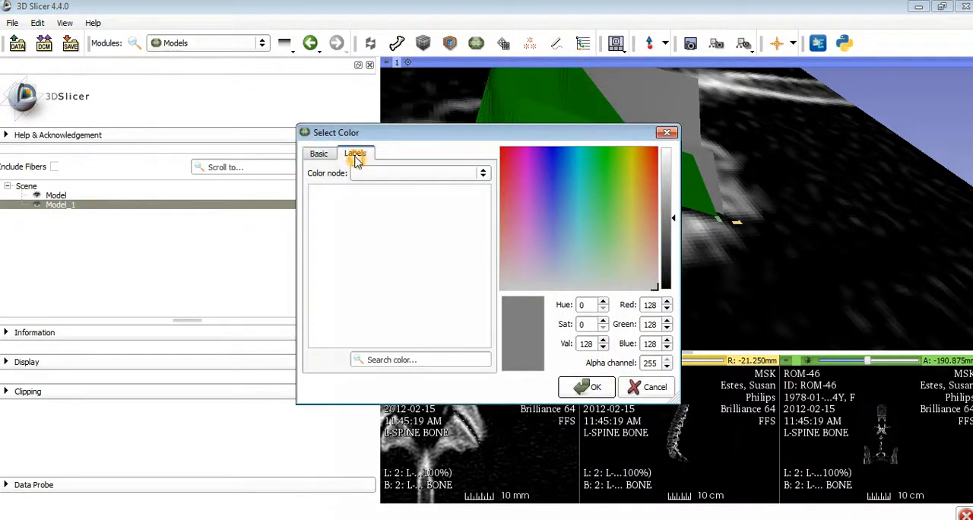
left_click(630, 152)
left_click(590, 386)
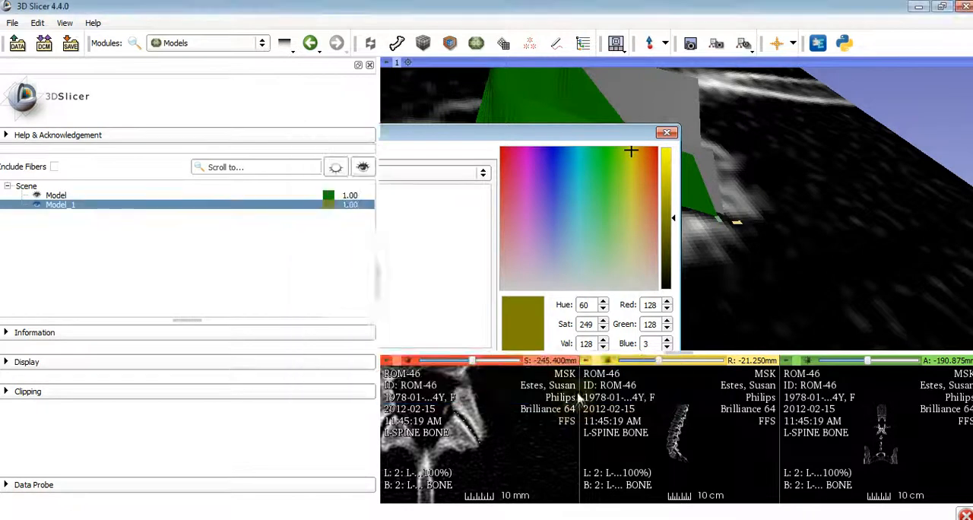
Step through the axial slices between -242.4 and -251.4 mm and compare both coloured surfaces with the facet joint in 3D
left_click_drag(532, 212, 720, 225)
scroll(516, 430, "up", 3)
left_click_drag(644, 283, 723, 222)
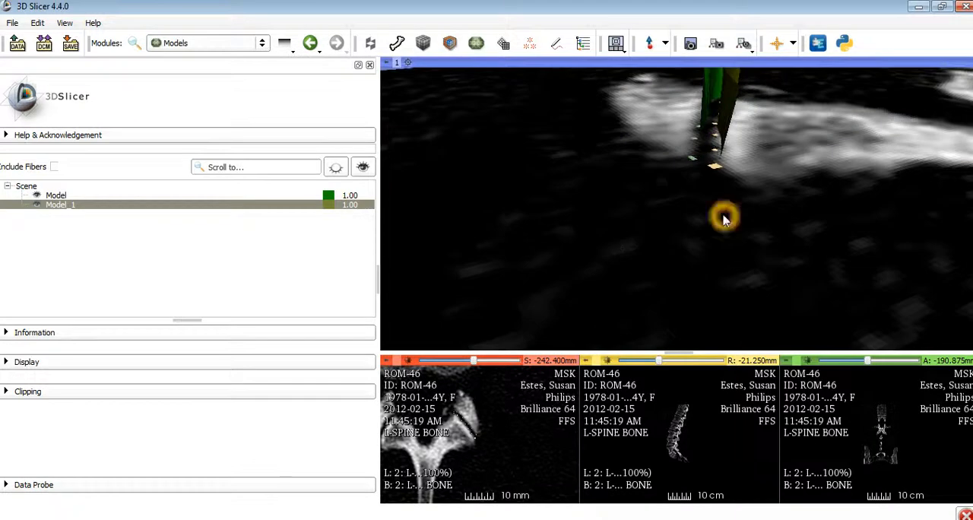
scroll(753, 196, "up", 1)
scroll(532, 445, "down", 3)
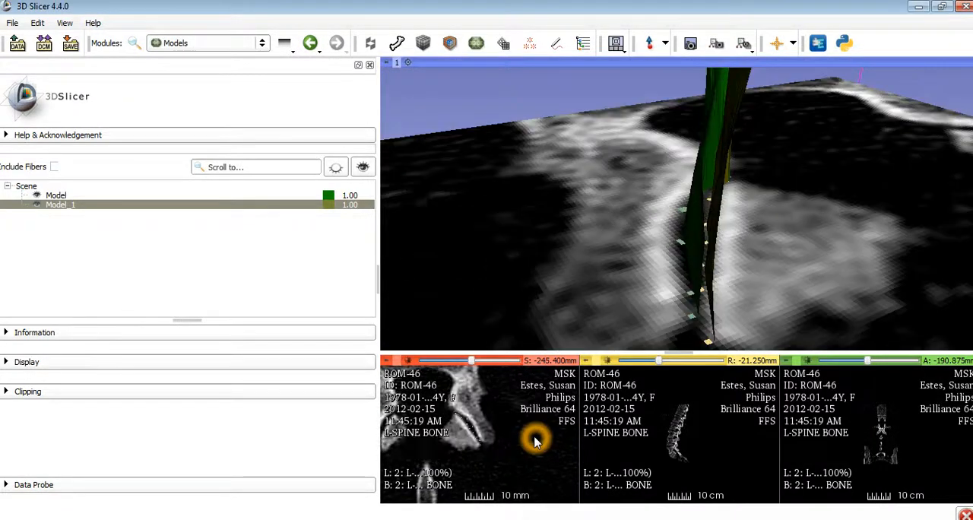
left_click_drag(665, 323, 599, 385)
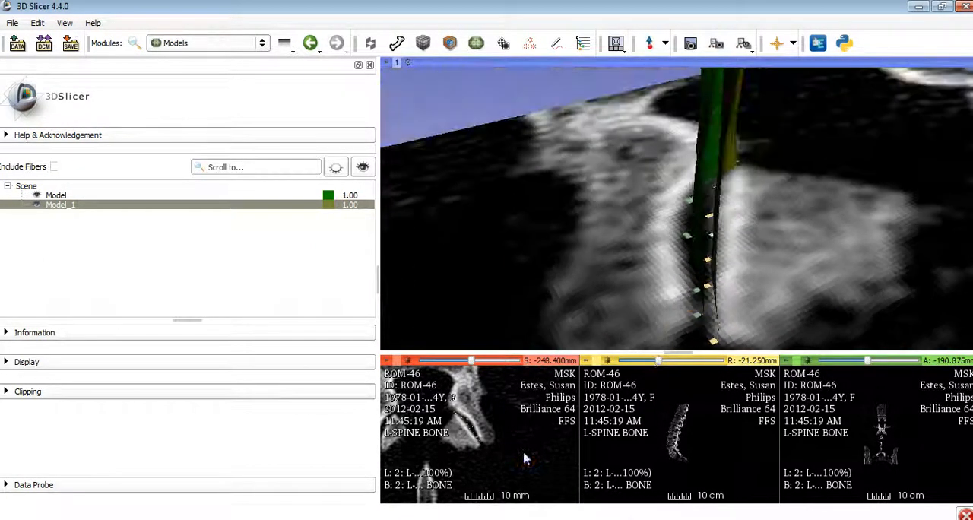
scroll(524, 456, "down", 1)
left_click_drag(662, 348, 553, 263)
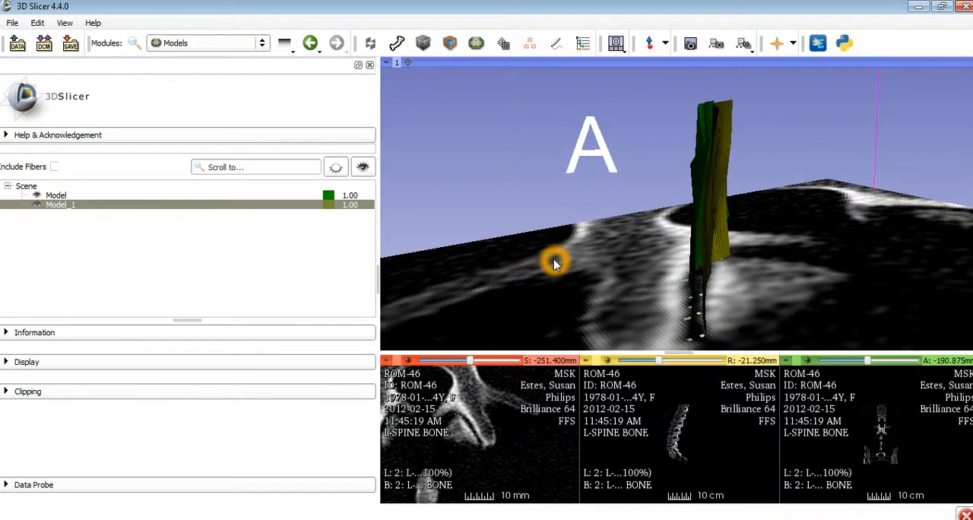
Review the surface building options in the Advanced Surfaces setup, close them and view the joint gap between both surfaces from the side
left_click(373, 46)
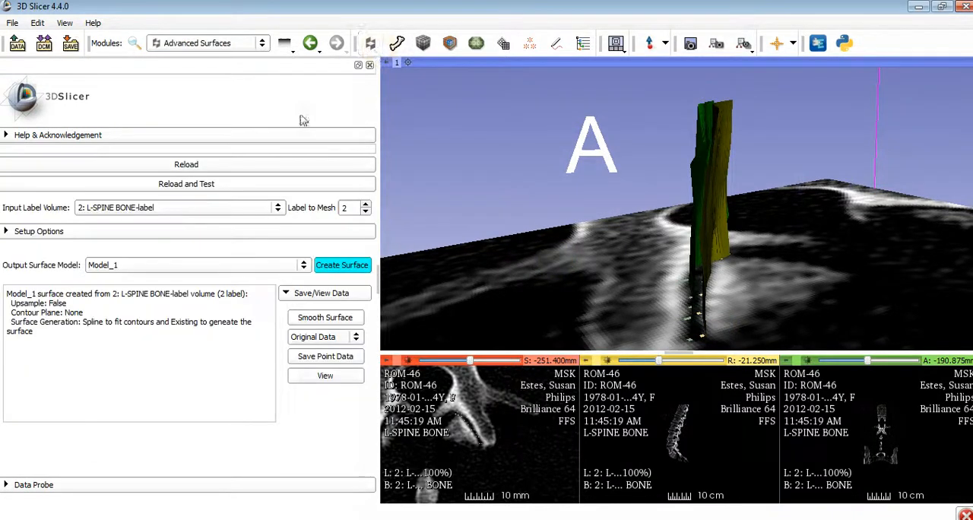
left_click(41, 236)
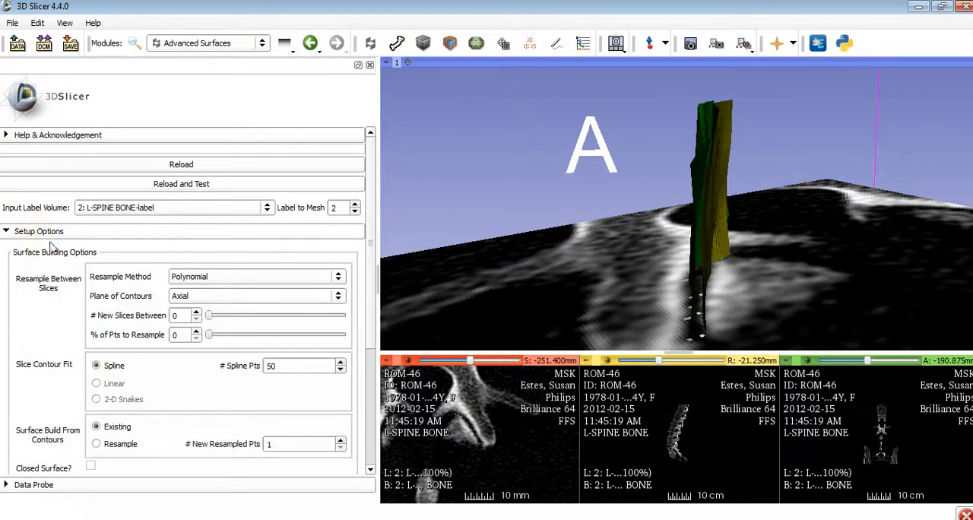
left_click(47, 235)
left_click_drag(682, 286, 701, 242)
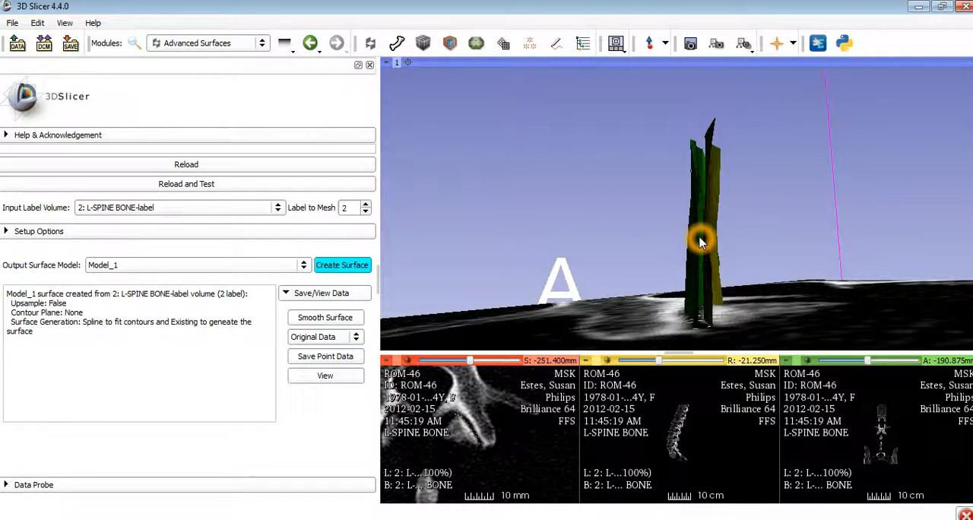